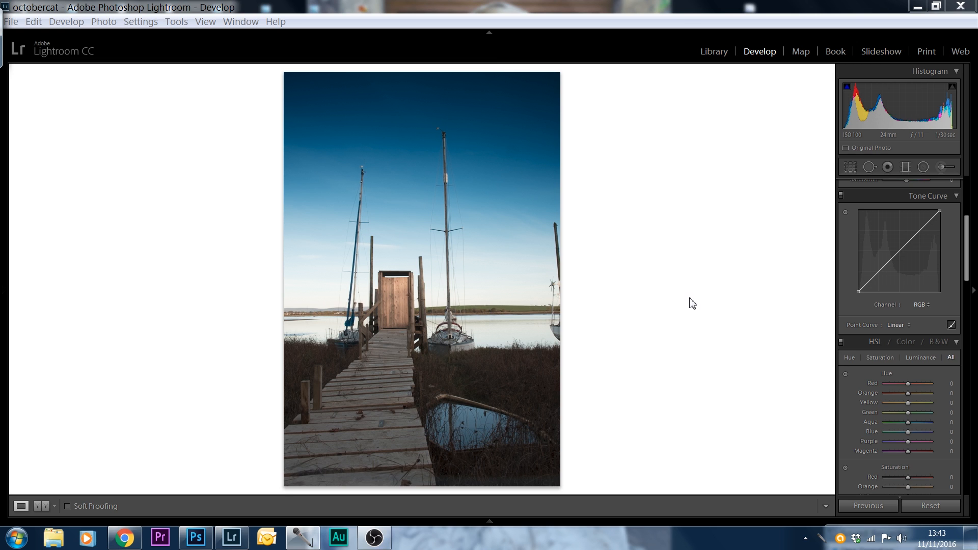
Show the filmstrip, view the finished warm-toned jetty photo and its blue unedited counterpart, and return to the 24 mm jetty shot
{"action": "left_click", "coordinate": [492, 521]}
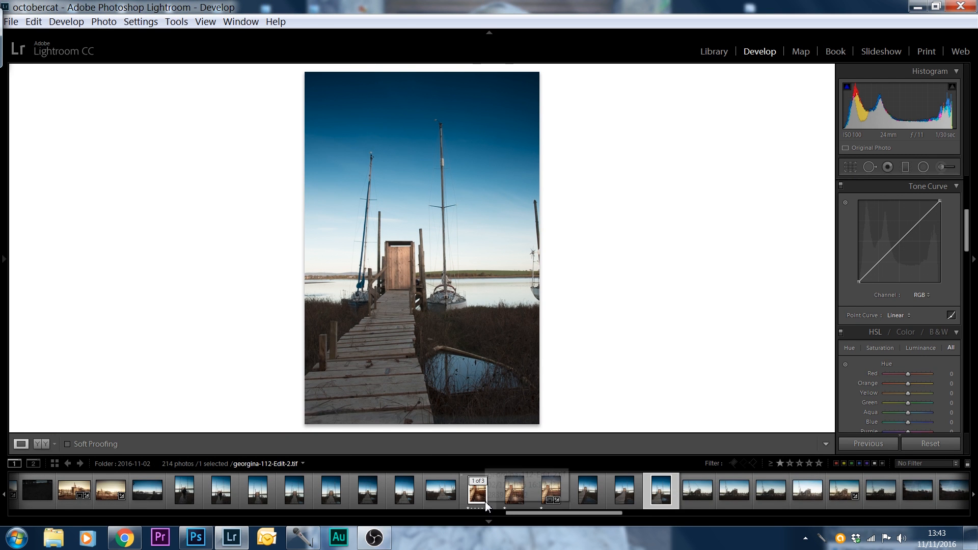
{"action": "left_click", "coordinate": [484, 503]}
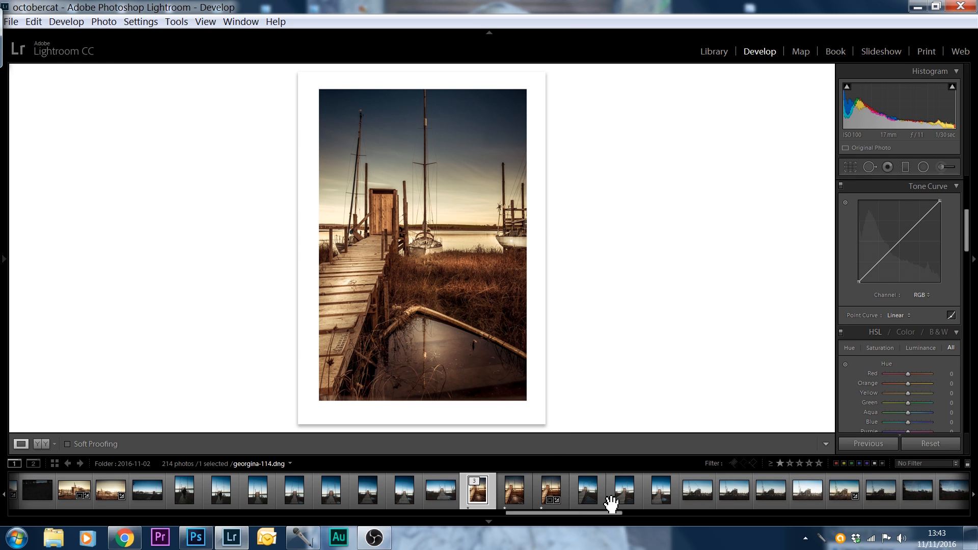
{"action": "left_click", "coordinate": [590, 492]}
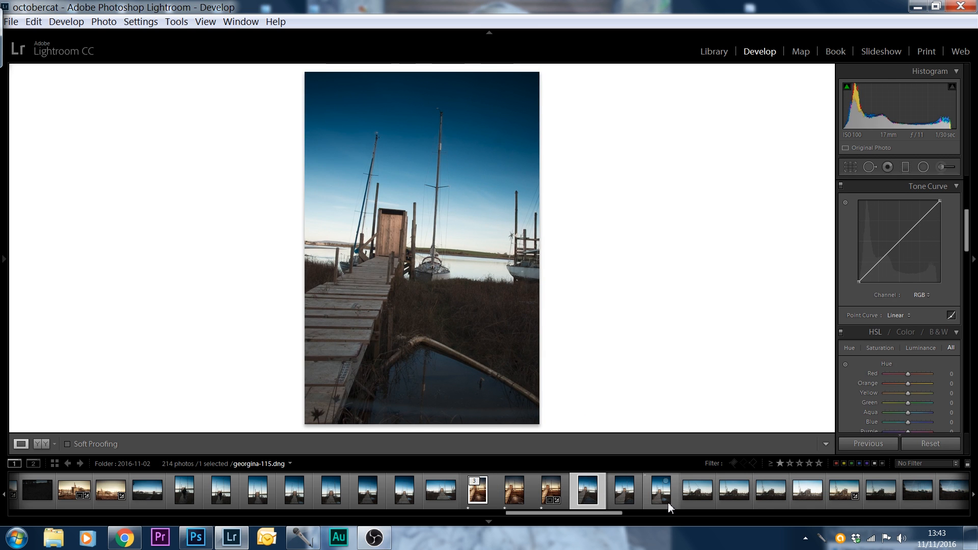
{"action": "left_click", "coordinate": [668, 502]}
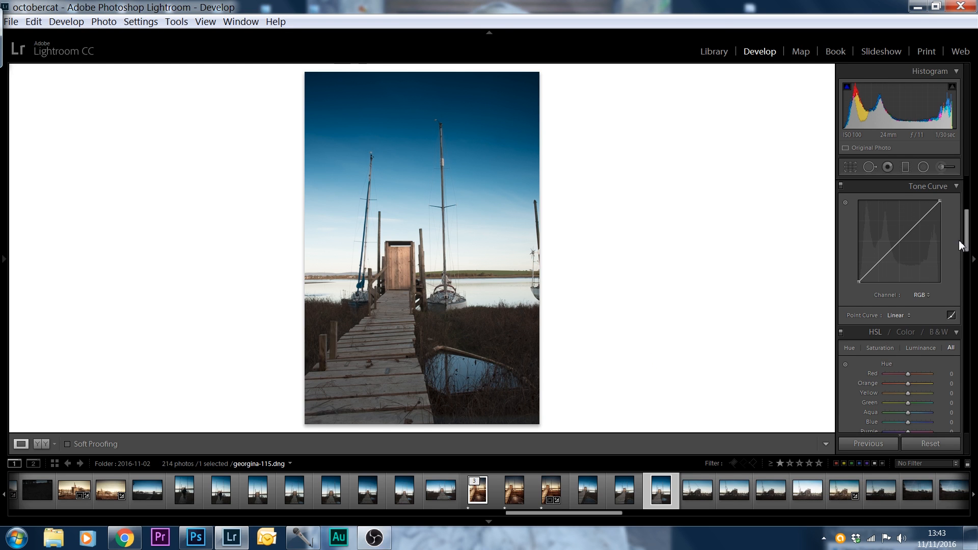
Enable profile corrections and chromatic aberration removal in the photo's lens corrections
{"action": "mouse_move", "coordinate": [966, 240]}
{"action": "left_mouse_down"}
{"action": "mouse_move", "coordinate": [966, 232]}
{"action": "mouse_move", "coordinate": [966, 249]}
{"action": "left_mouse_up"}
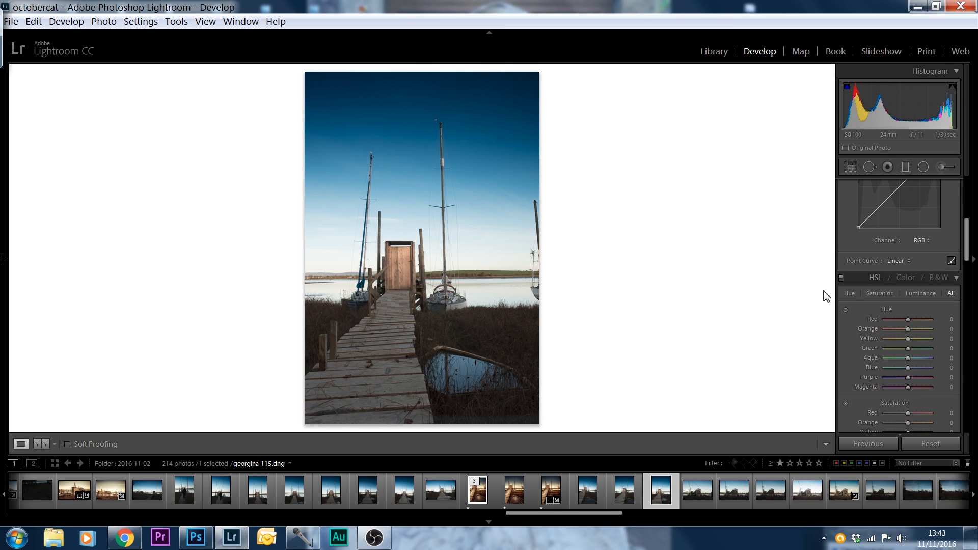
{"action": "left_click_drag", "start_coordinate": [967, 256], "coordinate": [968, 328]}
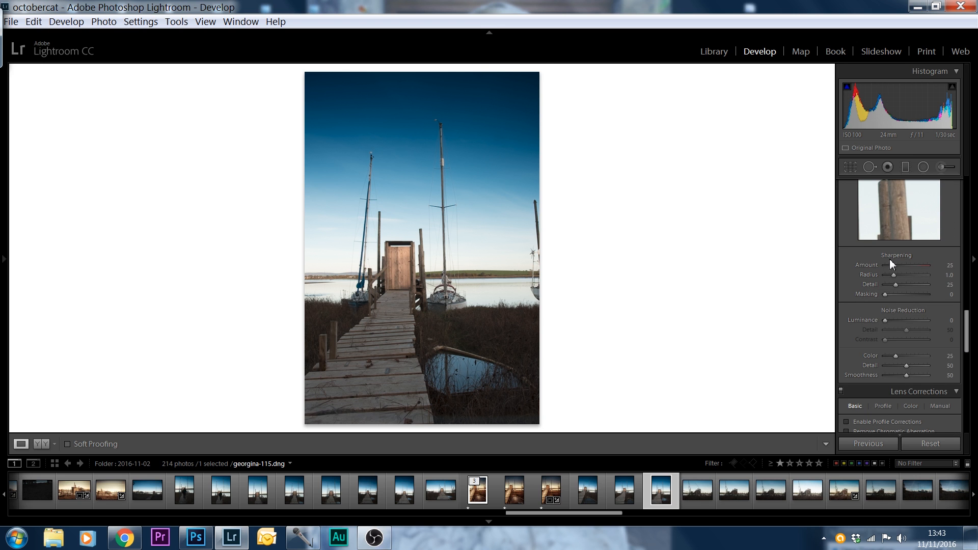
{"action": "left_click_drag", "start_coordinate": [967, 339], "coordinate": [967, 356]}
{"action": "left_click", "coordinate": [846, 346]}
{"action": "left_click", "coordinate": [846, 355]}
Set the photo's Highlights to -100 and Shadows to +100 in the basic tone settings
{"action": "left_click_drag", "start_coordinate": [967, 363], "coordinate": [966, 208]}
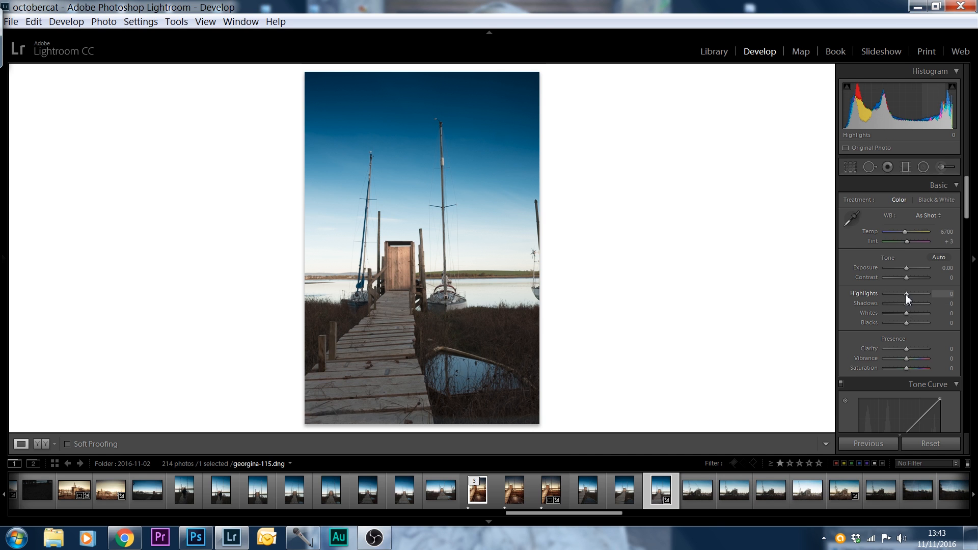
{"action": "left_click_drag", "start_coordinate": [905, 292], "coordinate": [855, 296]}
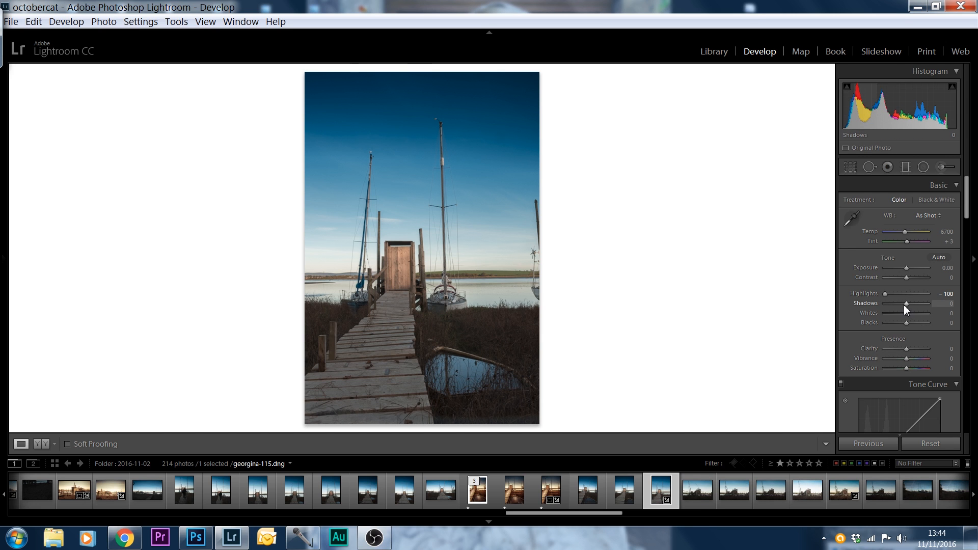
{"action": "left_click_drag", "start_coordinate": [904, 303], "coordinate": [967, 297]}
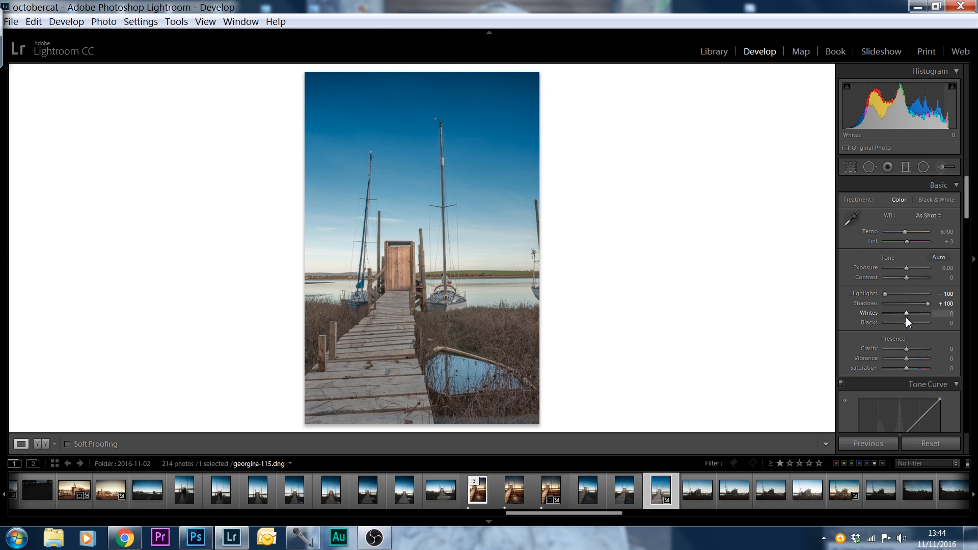
Set the photo's Whites to +55 and Blacks to -33, using the clipping preview as a guide
{"action": "key", "text": "alt"}
{"action": "left_click_drag", "start_coordinate": [906, 314], "coordinate": [919, 316]}
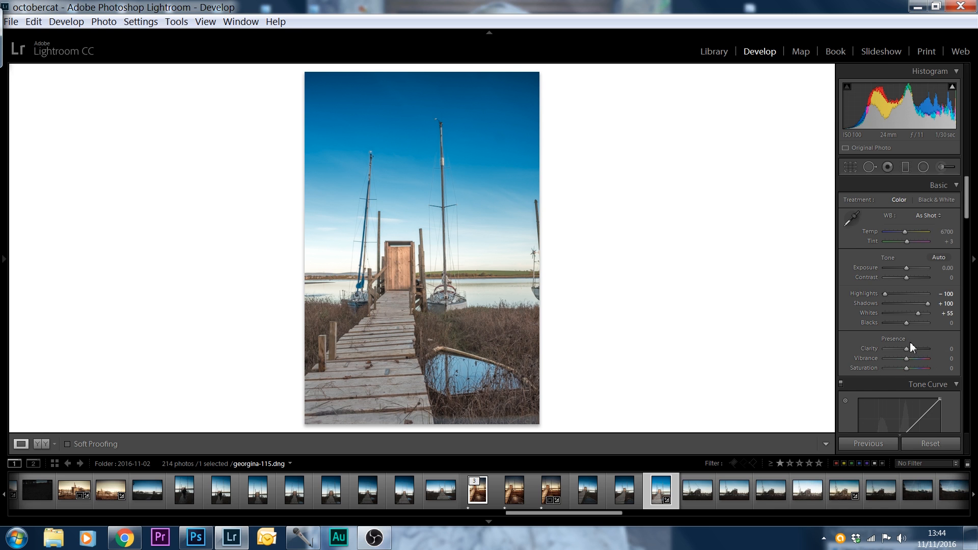
{"action": "key", "text": "alt"}
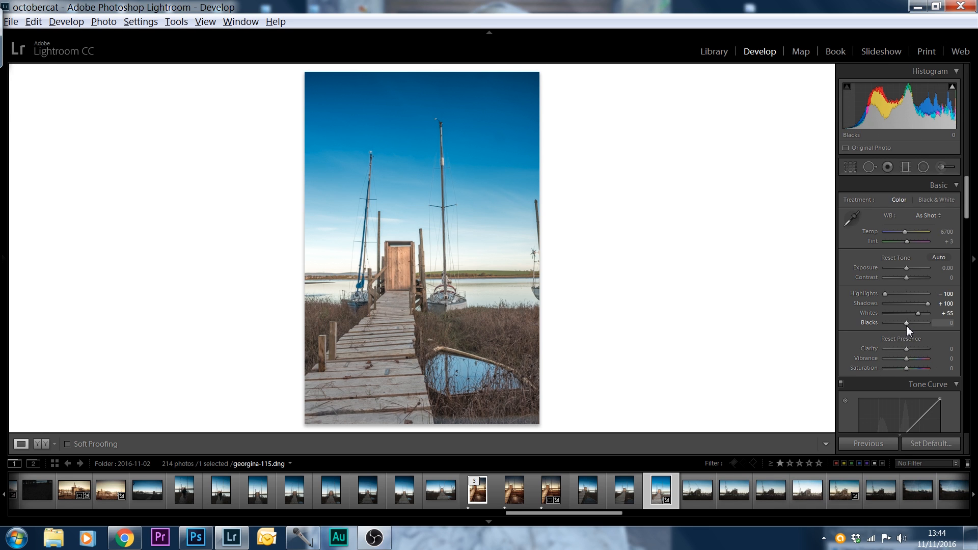
{"action": "left_click_drag", "start_coordinate": [906, 323], "coordinate": [887, 325]}
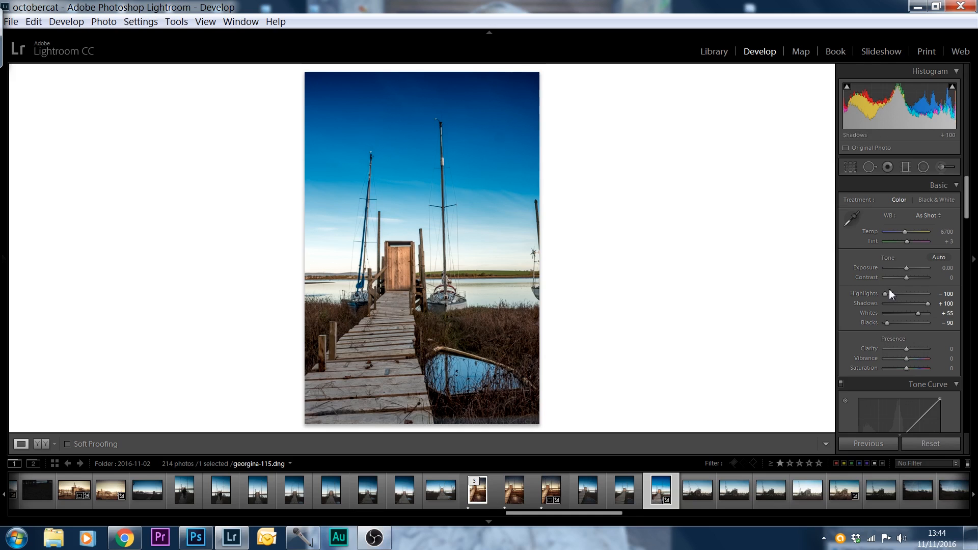
{"action": "key", "text": "alt"}
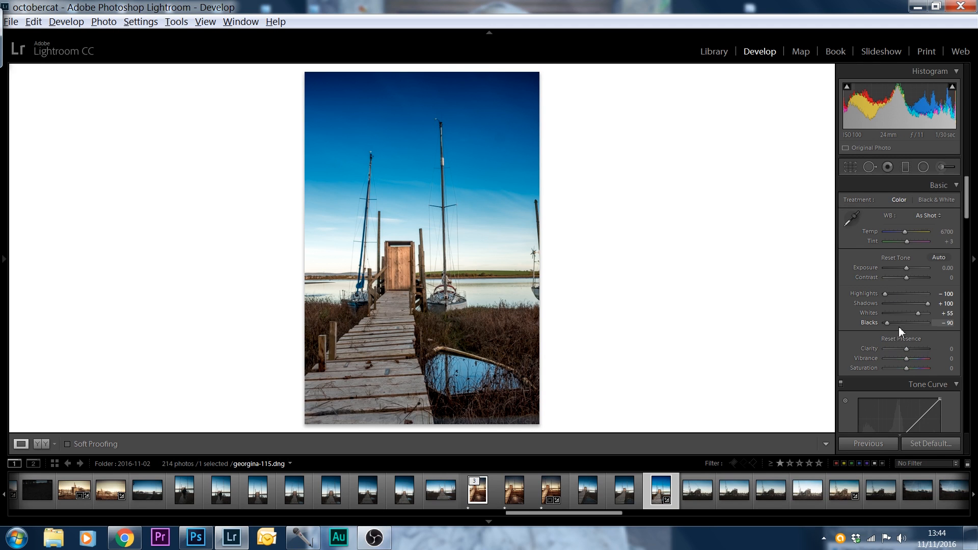
{"action": "left_click_drag", "start_coordinate": [886, 323], "coordinate": [899, 322]}
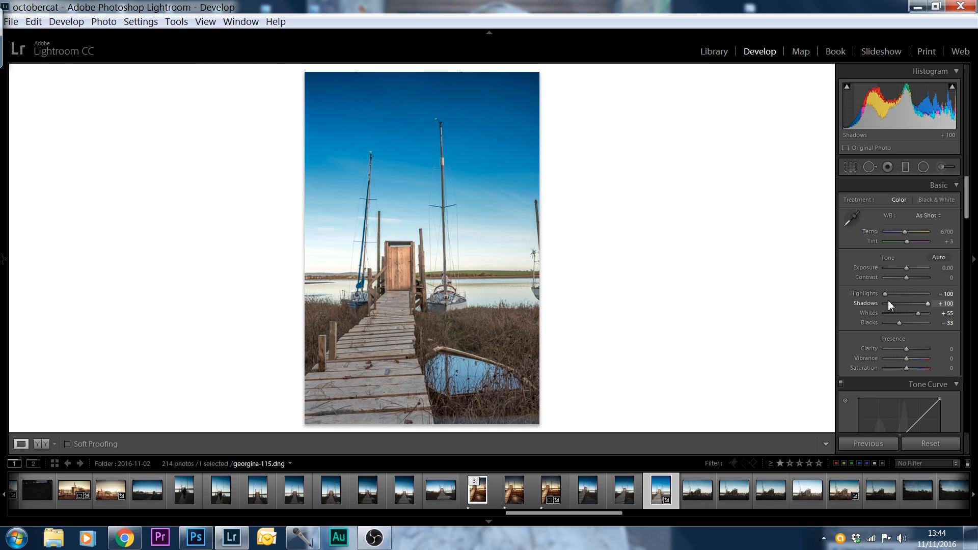
Set Contrast to +43, Exposure to -0.12, Clarity to +38 and Vibrance to +36
{"action": "left_click_drag", "start_coordinate": [906, 277], "coordinate": [915, 278]}
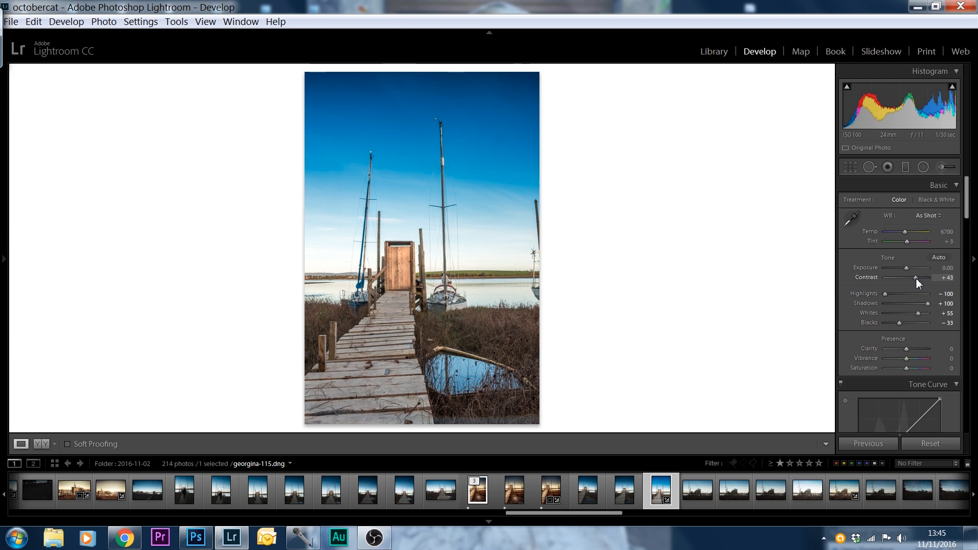
{"action": "left_click_drag", "start_coordinate": [906, 267], "coordinate": [905, 267]}
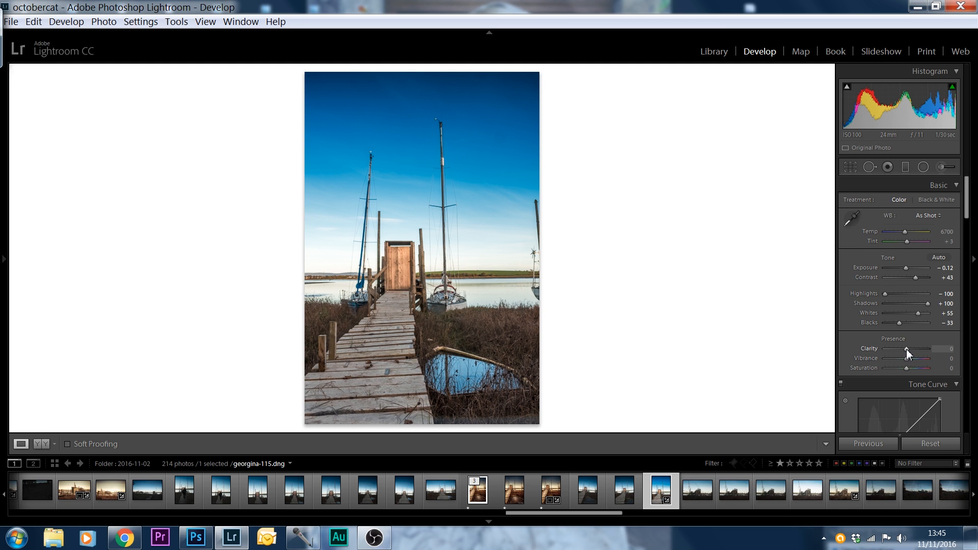
{"action": "left_click_drag", "start_coordinate": [907, 348], "coordinate": [916, 361]}
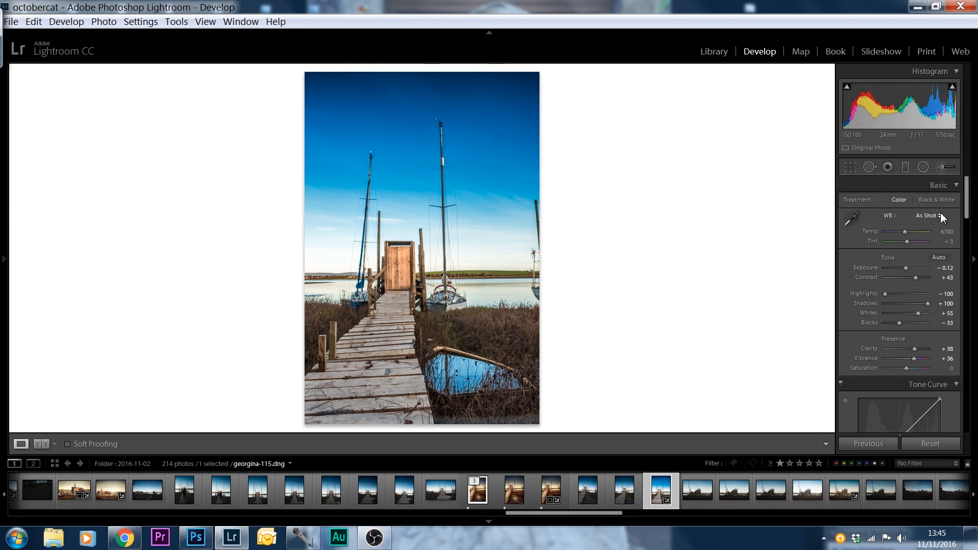
Desaturate the sky by setting the HSL Blue saturation to -67
{"action": "left_click_drag", "start_coordinate": [968, 209], "coordinate": [968, 268]}
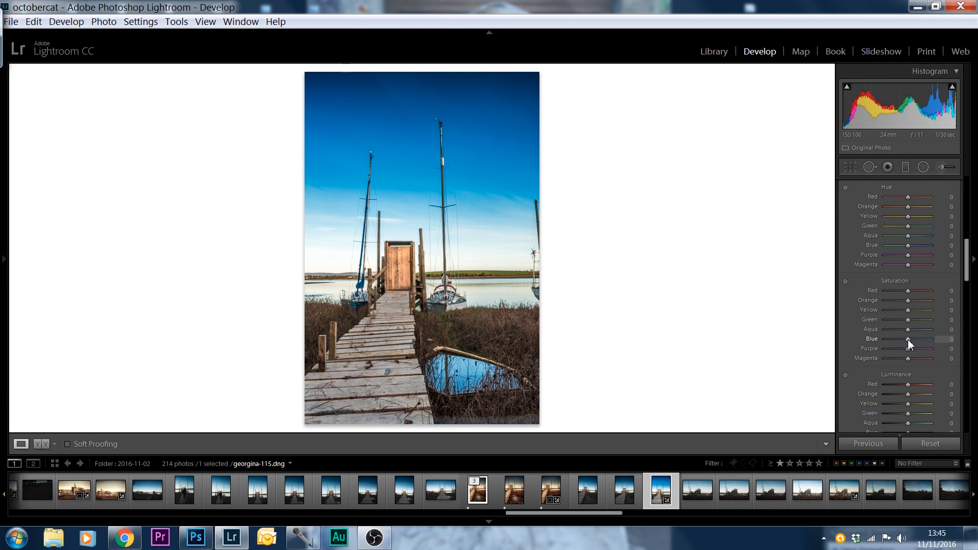
{"action": "left_click_drag", "start_coordinate": [907, 339], "coordinate": [891, 338]}
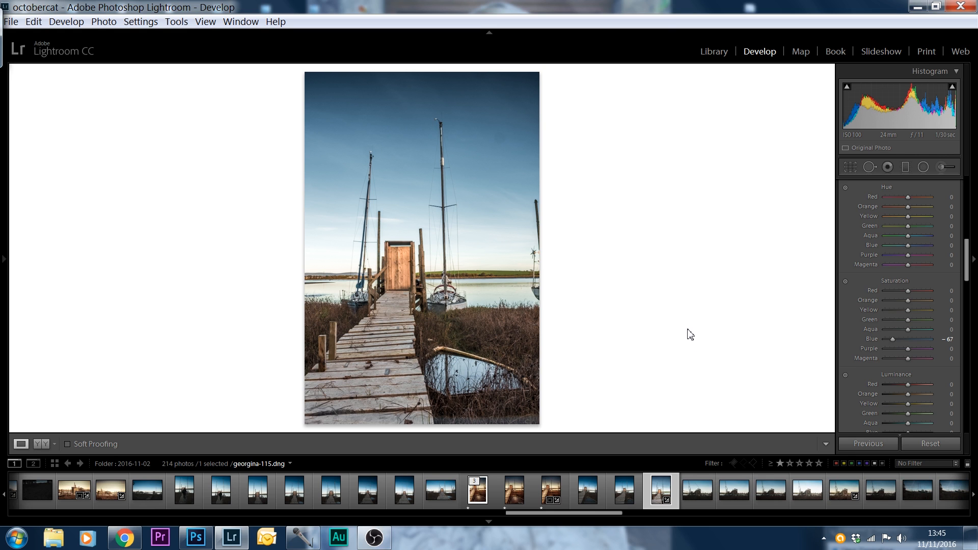
Tint the split-toning highlights a warm orange with hue 36 and saturation 29, trying several other colours first
{"action": "left_click_drag", "start_coordinate": [966, 271], "coordinate": [973, 296]}
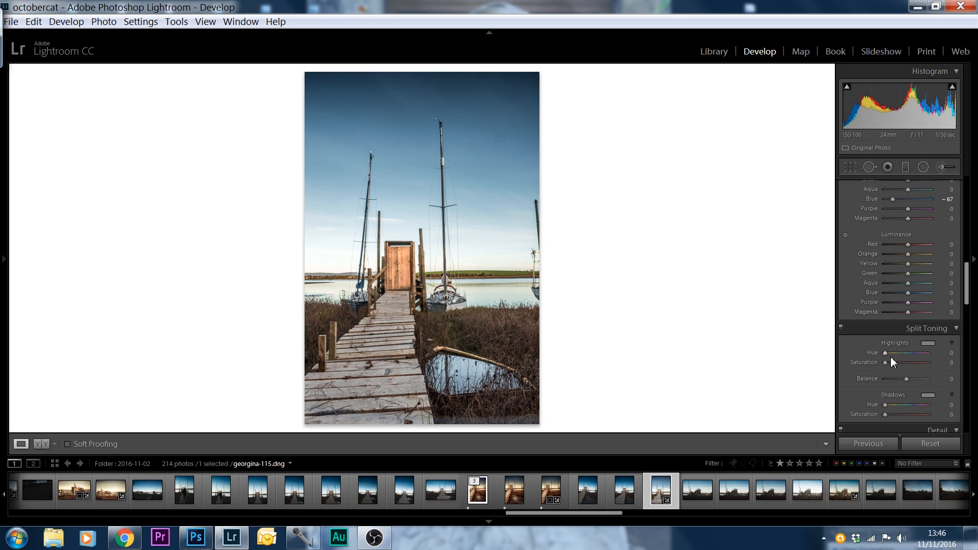
{"action": "left_click", "coordinate": [928, 344]}
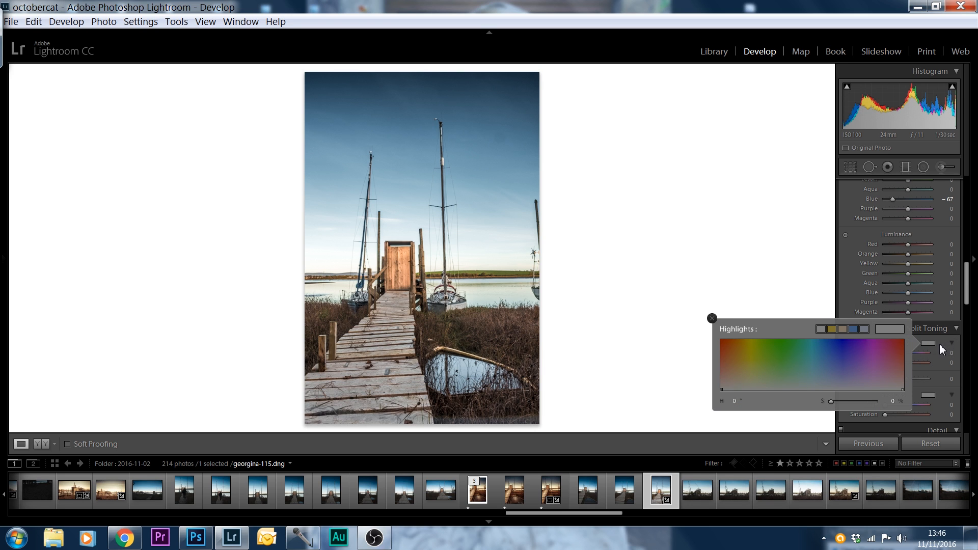
{"action": "left_click", "coordinate": [940, 345]}
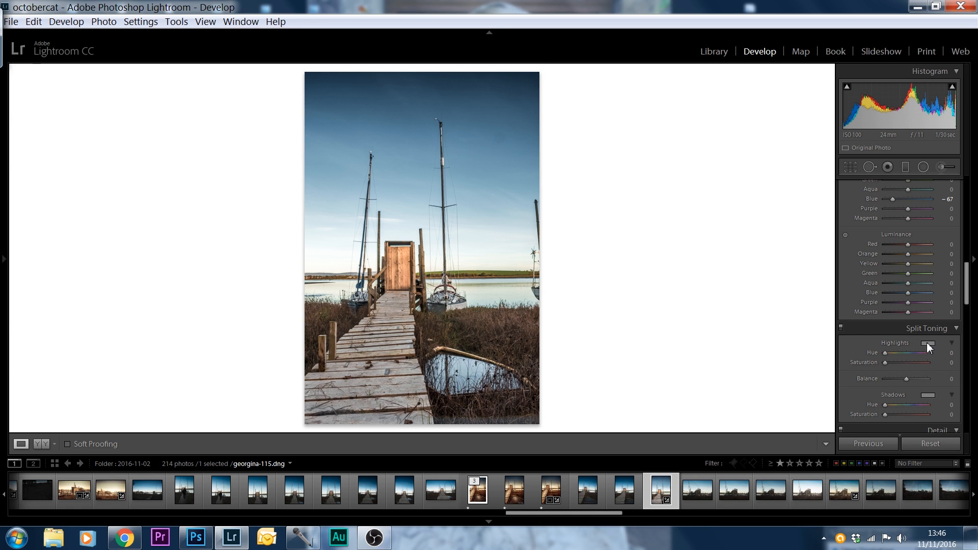
{"action": "left_click", "coordinate": [927, 344]}
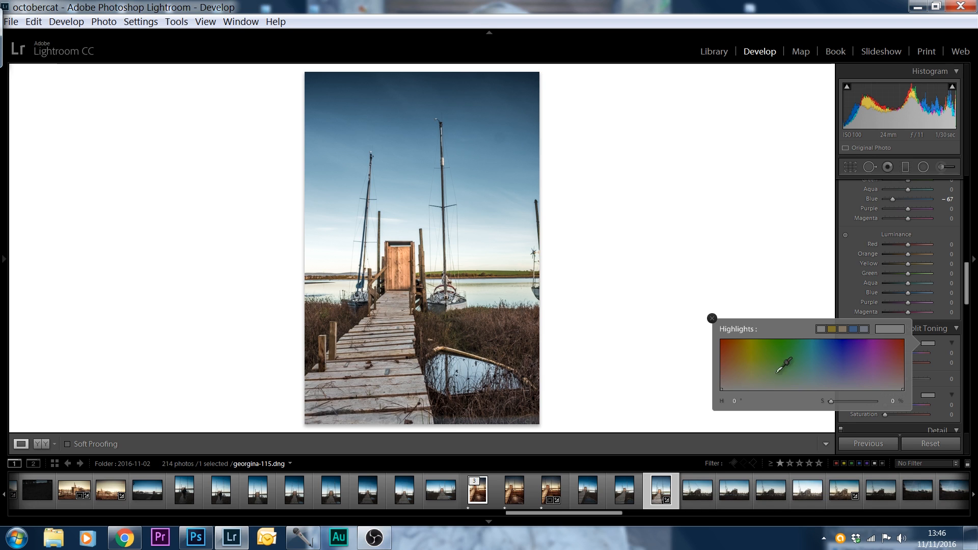
{"action": "left_click", "coordinate": [743, 379]}
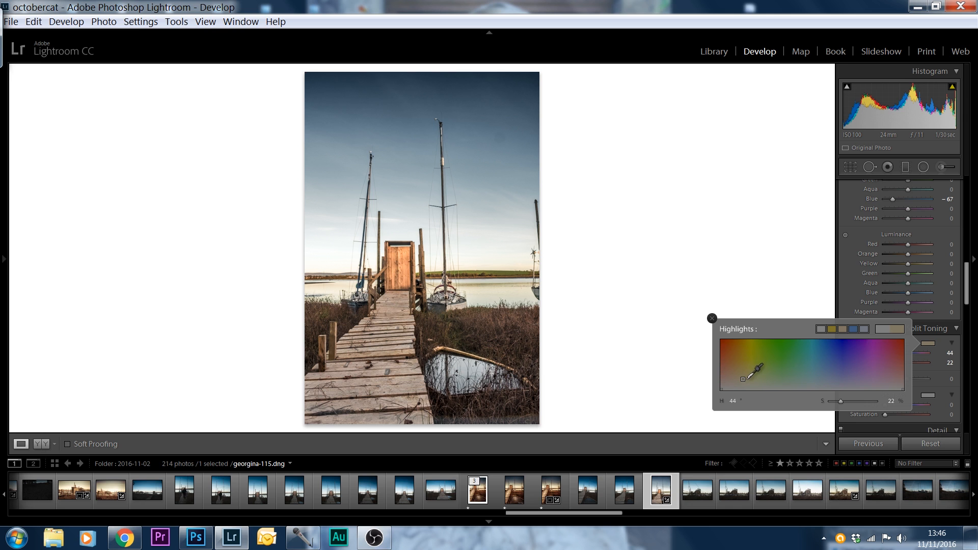
{"action": "left_click", "coordinate": [846, 351]}
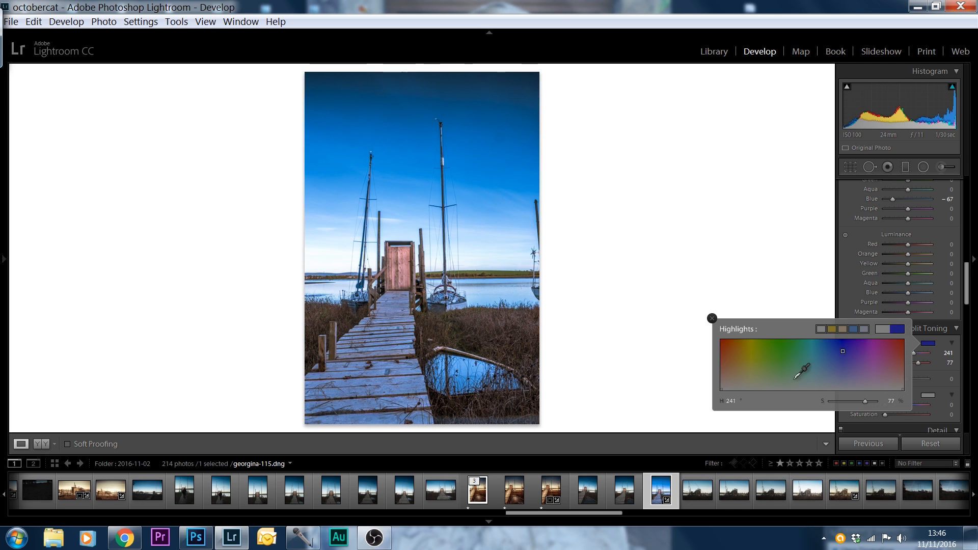
{"action": "left_click", "coordinate": [777, 355]}
{"action": "left_click", "coordinate": [750, 366]}
{"action": "left_click", "coordinate": [746, 373]}
{"action": "left_click", "coordinate": [738, 383]}
{"action": "left_click", "coordinate": [747, 379]}
{"action": "left_click", "coordinate": [741, 377]}
{"action": "left_click", "coordinate": [744, 374]}
{"action": "left_click", "coordinate": [739, 374]}
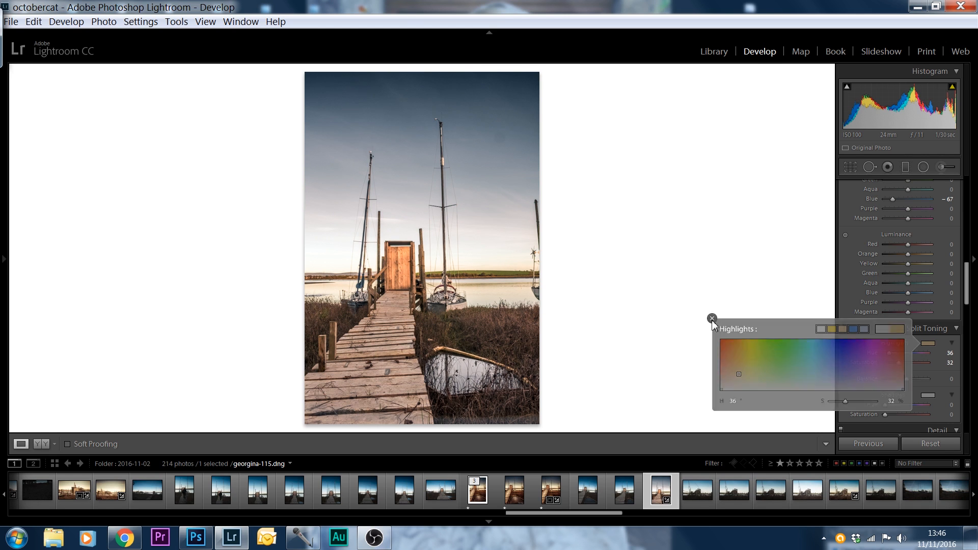
{"action": "left_click", "coordinate": [711, 319]}
{"action": "mouse_move", "coordinate": [898, 363]}
{"action": "left_mouse_down"}
{"action": "mouse_move", "coordinate": [908, 362]}
{"action": "mouse_move", "coordinate": [896, 364]}
{"action": "left_mouse_up"}
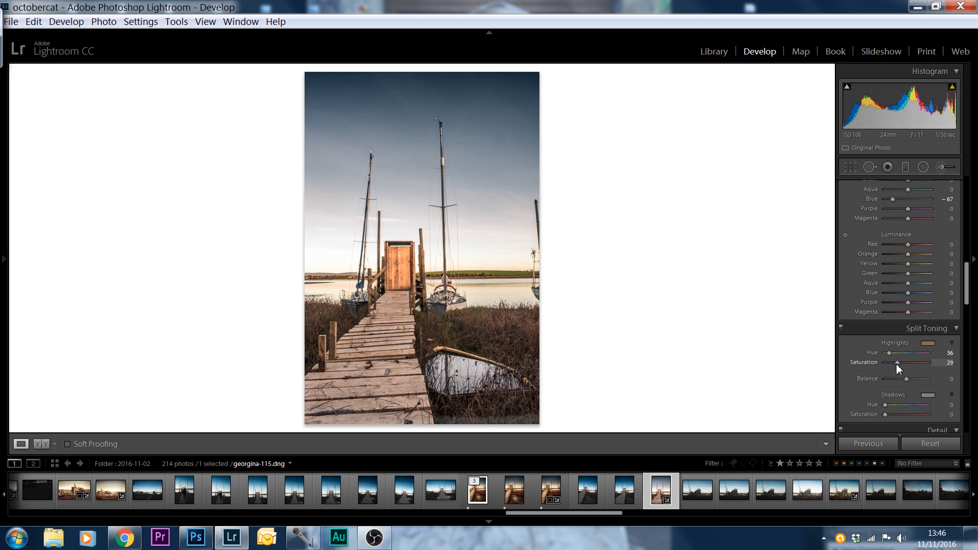
Tint the split-toning shadows a warm brown with hue 23 and saturation 11
{"action": "left_click", "coordinate": [928, 395]}
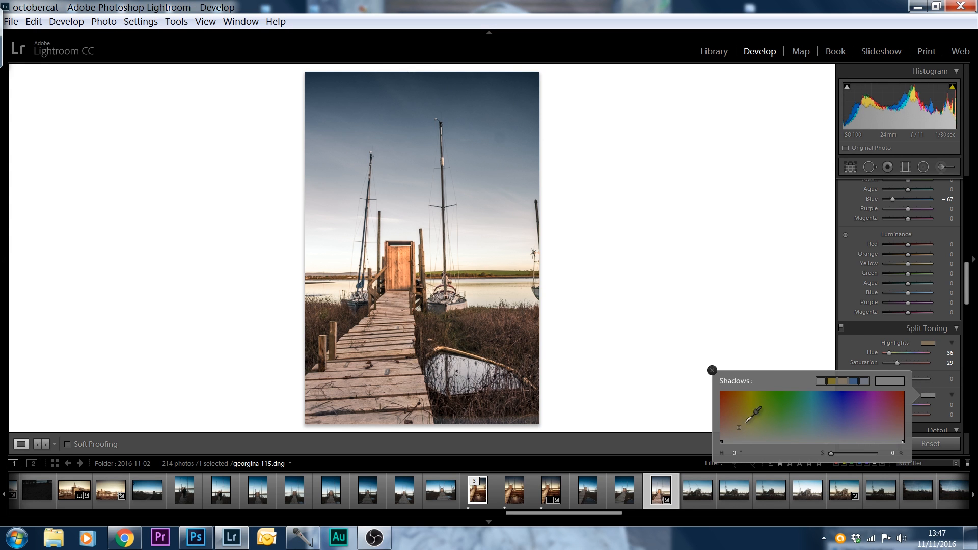
{"action": "left_click_drag", "start_coordinate": [733, 429], "coordinate": [723, 433]}
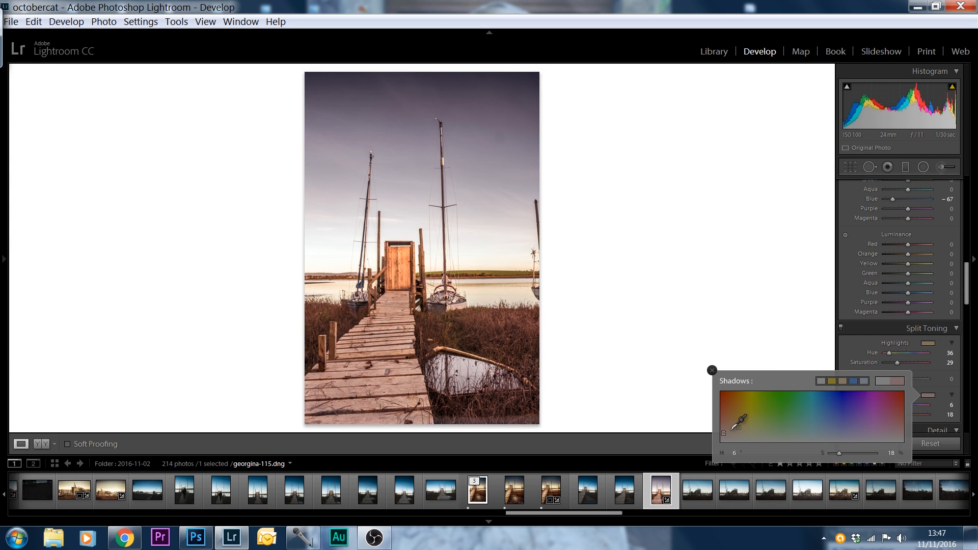
{"action": "left_click", "coordinate": [729, 434]}
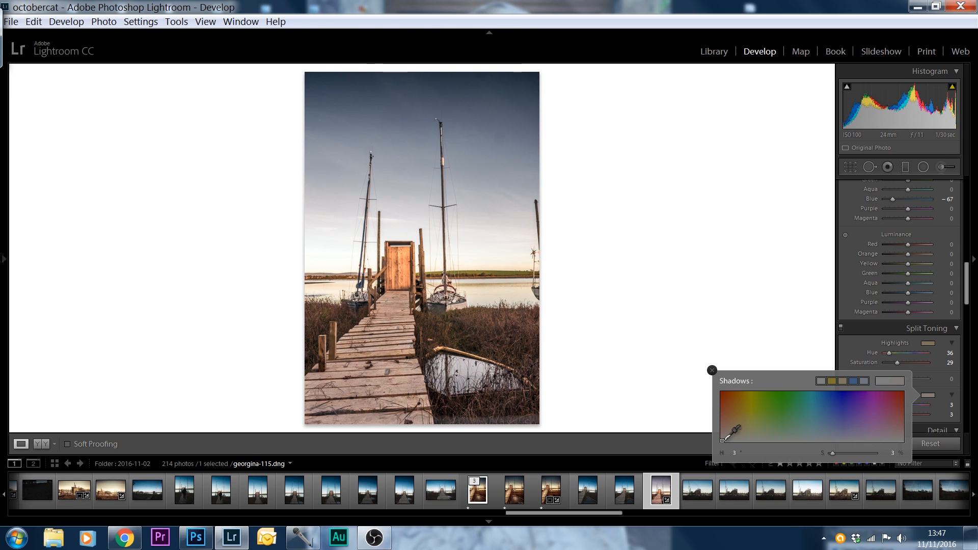
{"action": "left_click", "coordinate": [723, 433]}
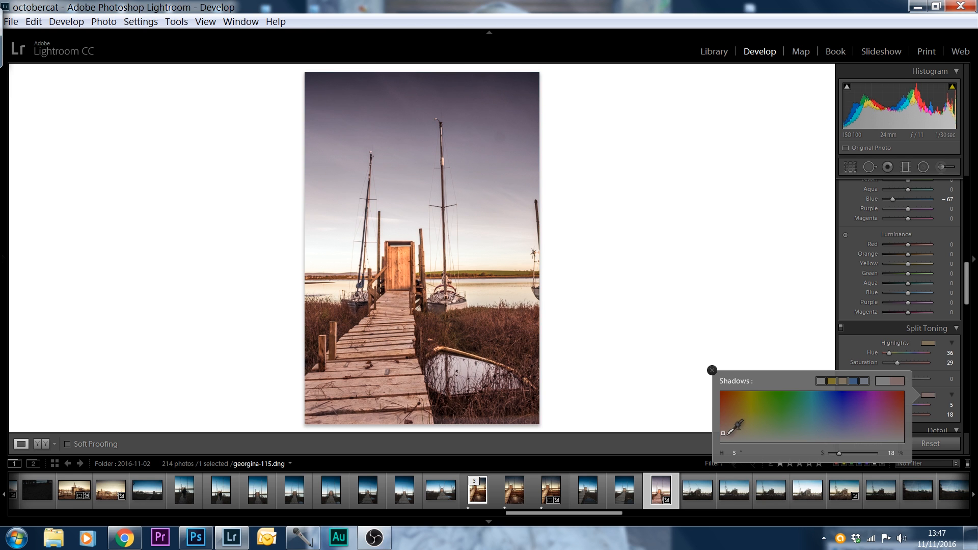
{"action": "left_click", "coordinate": [874, 435]}
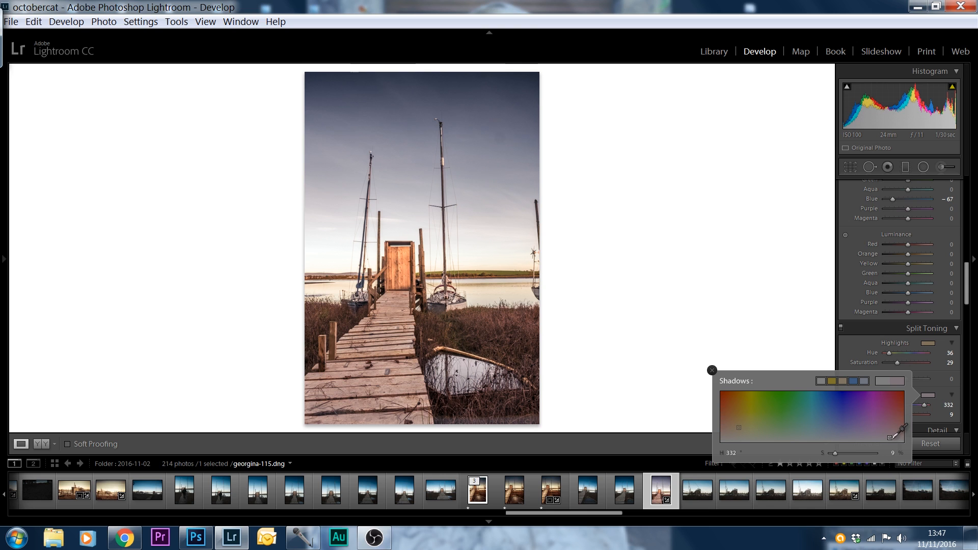
{"action": "left_click", "coordinate": [894, 432]}
{"action": "left_click_drag", "start_coordinate": [894, 433], "coordinate": [888, 436]}
{"action": "left_click_drag", "start_coordinate": [733, 428], "coordinate": [732, 435]}
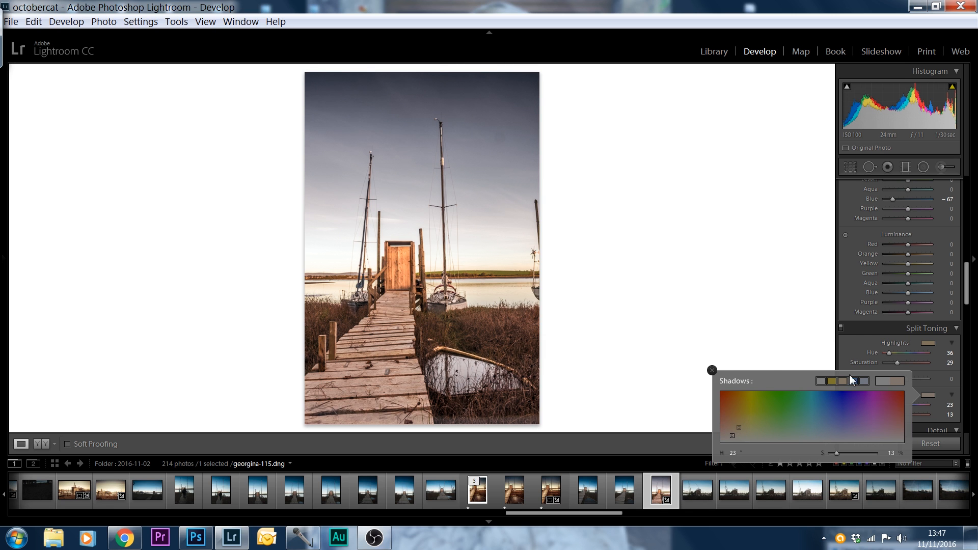
{"action": "left_click", "coordinate": [712, 370]}
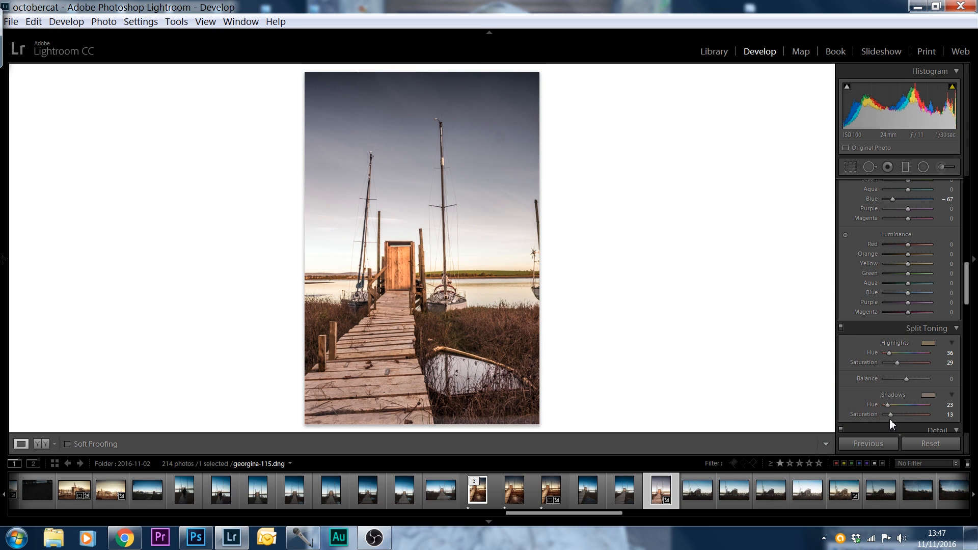
{"action": "mouse_move", "coordinate": [890, 414]}
{"action": "left_mouse_down"}
{"action": "mouse_move", "coordinate": [903, 412]}
{"action": "mouse_move", "coordinate": [887, 414]}
{"action": "left_mouse_up"}
Compare the original and edited jetty photo in a side-by-side before and after view
{"action": "left_click", "coordinate": [41, 444]}
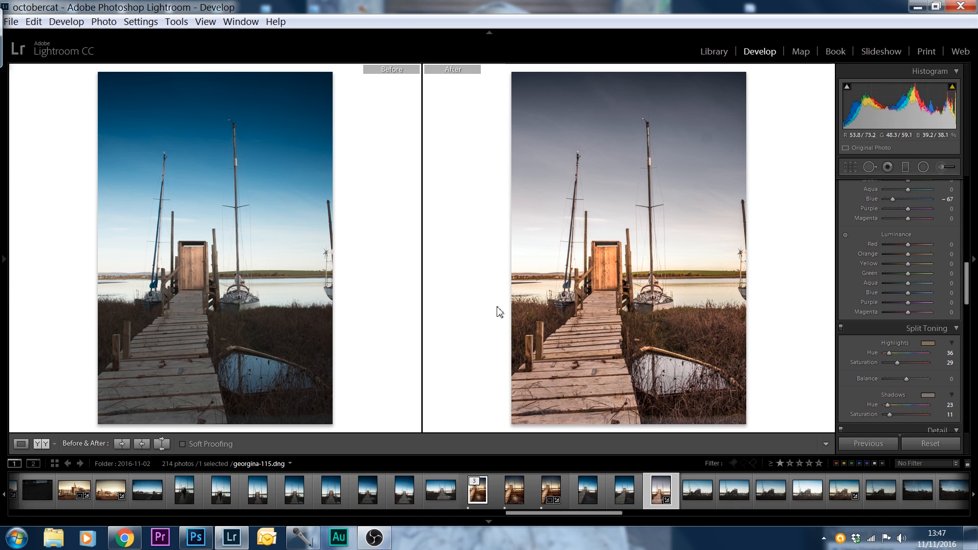
Compare the original and edited photo in a split before and after view, and return to the single view
{"action": "left_click", "coordinate": [40, 443]}
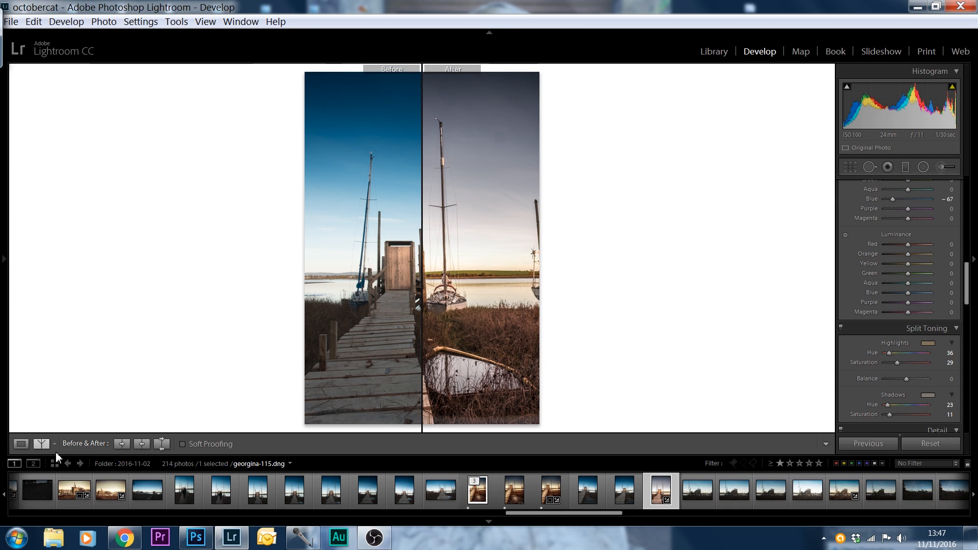
{"action": "left_click", "coordinate": [25, 443]}
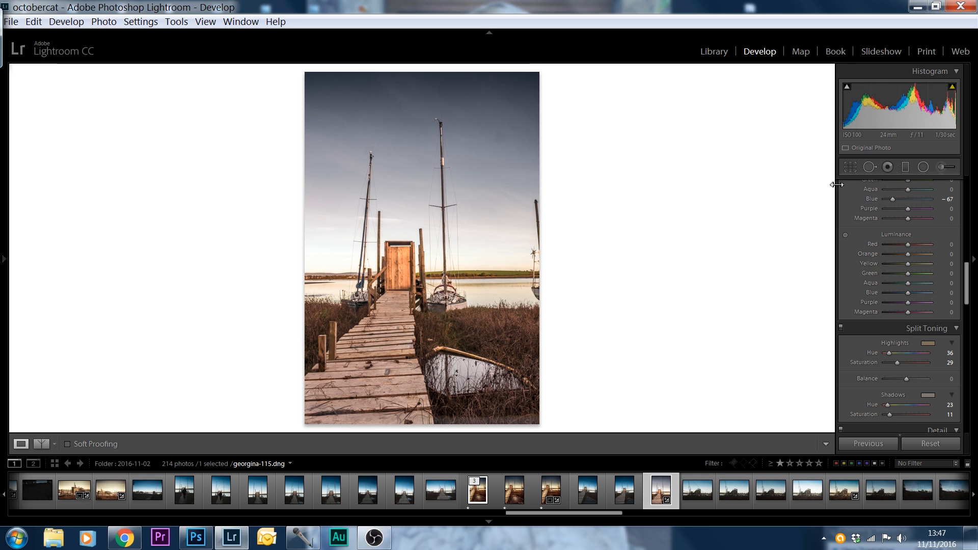
Add a graduated filter down the sky to the horizon with Temp -60, Exposure -0.51 and Shadows 26
{"action": "left_click", "coordinate": [905, 168]}
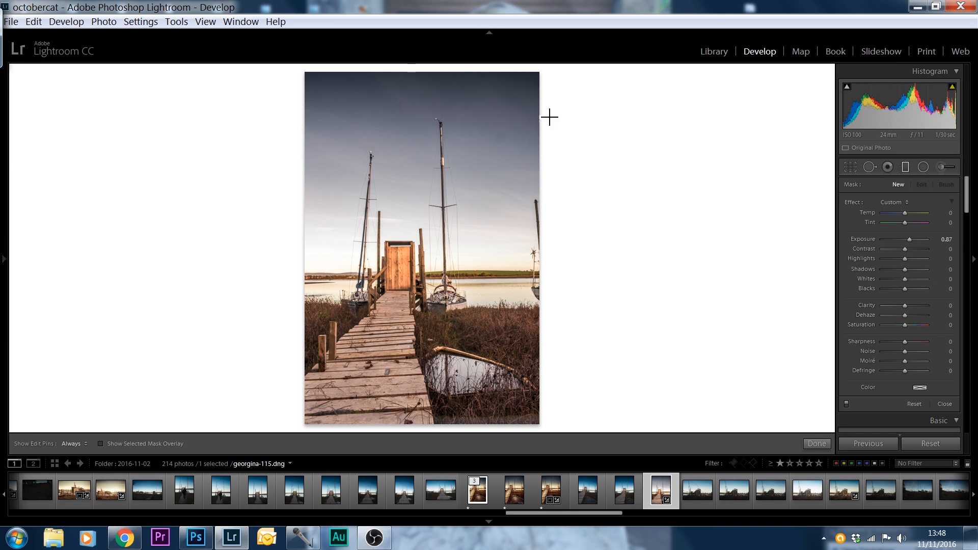
{"action": "double_click", "coordinate": [850, 203]}
{"action": "left_click_drag", "start_coordinate": [433, 73], "coordinate": [430, 280]}
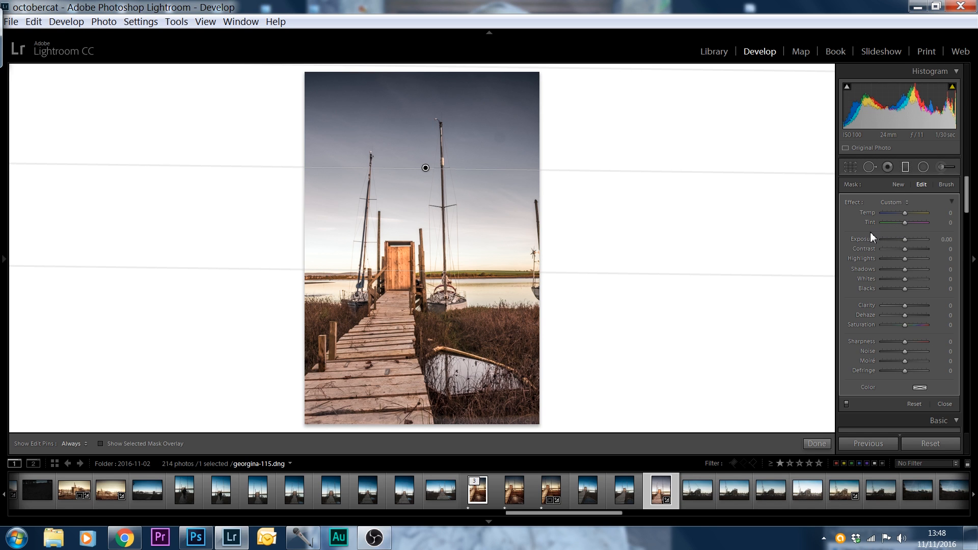
{"action": "left_click_drag", "start_coordinate": [904, 212], "coordinate": [910, 271]}
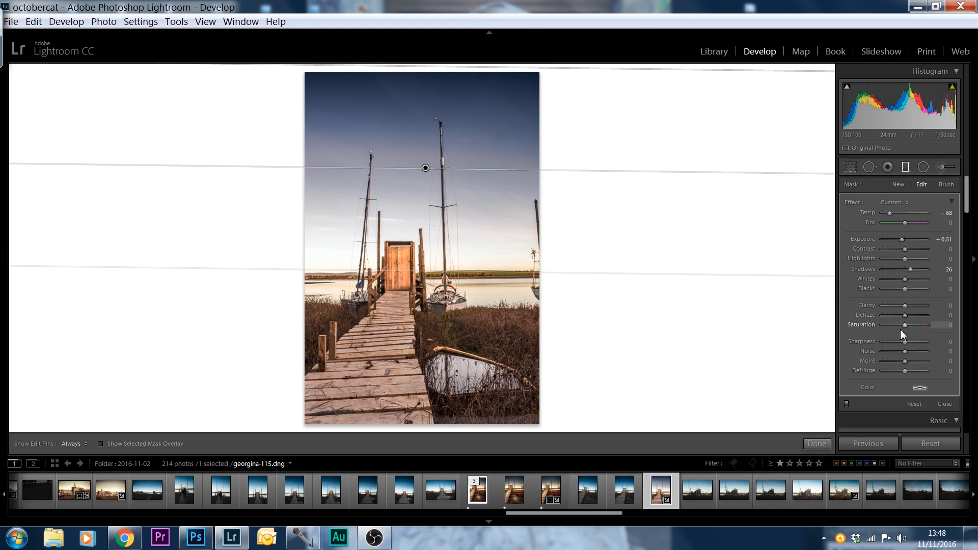
{"action": "left_click", "coordinate": [900, 186]}
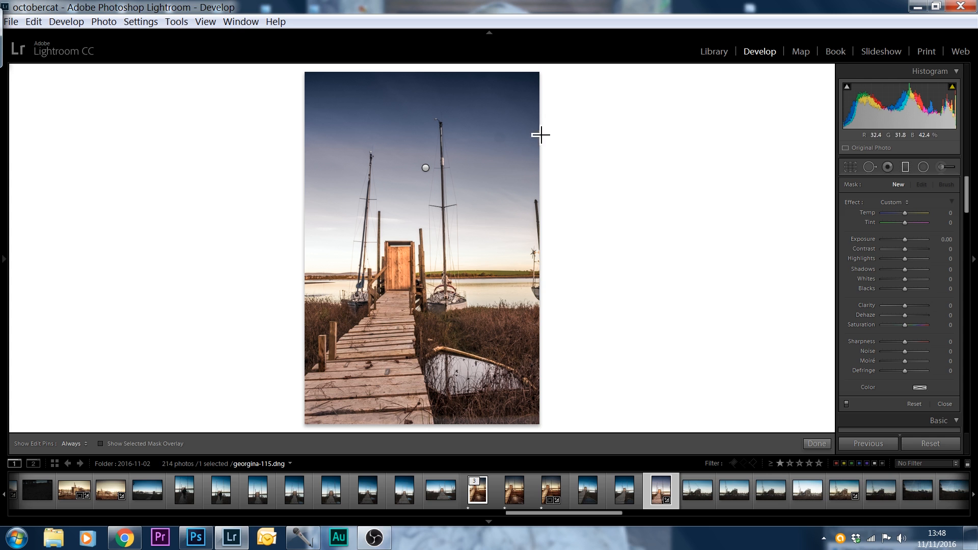
Set up the Spot Removal brush in Clone mode with size 80, feather 100 and opacity 100
{"action": "left_click", "coordinate": [868, 167]}
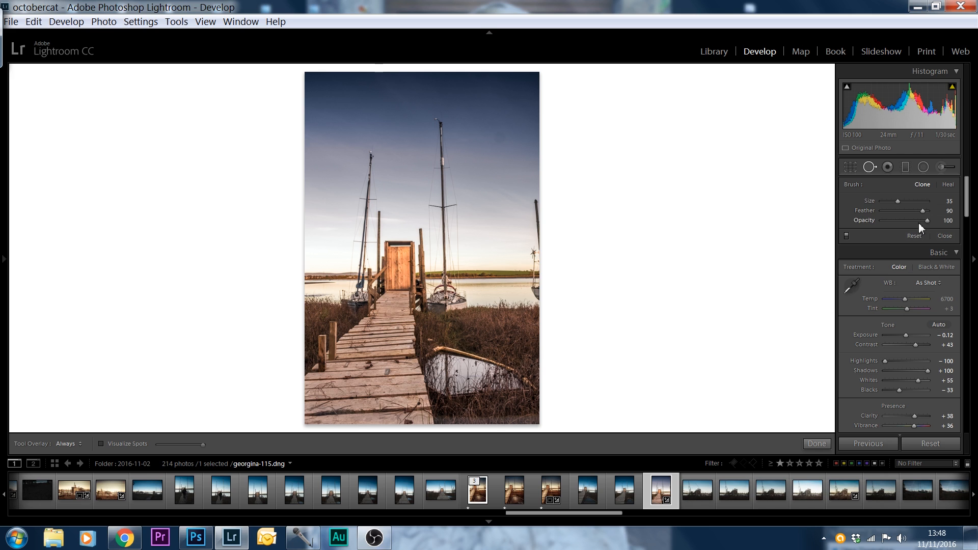
{"action": "mouse_move", "coordinate": [922, 211]}
{"action": "left_mouse_down"}
{"action": "mouse_move", "coordinate": [884, 216]}
{"action": "mouse_move", "coordinate": [920, 219]}
{"action": "mouse_move", "coordinate": [907, 216]}
{"action": "left_mouse_up"}
{"action": "left_click_drag", "start_coordinate": [904, 225], "coordinate": [901, 201]}
{"action": "scroll", "coordinate": [489, 208], "scroll_direction": "up", "scroll_amount": 2}
{"action": "scroll", "coordinate": [490, 208], "scroll_direction": "down", "scroll_amount": 3}
{"action": "left_click_drag", "start_coordinate": [920, 213], "coordinate": [929, 217]}
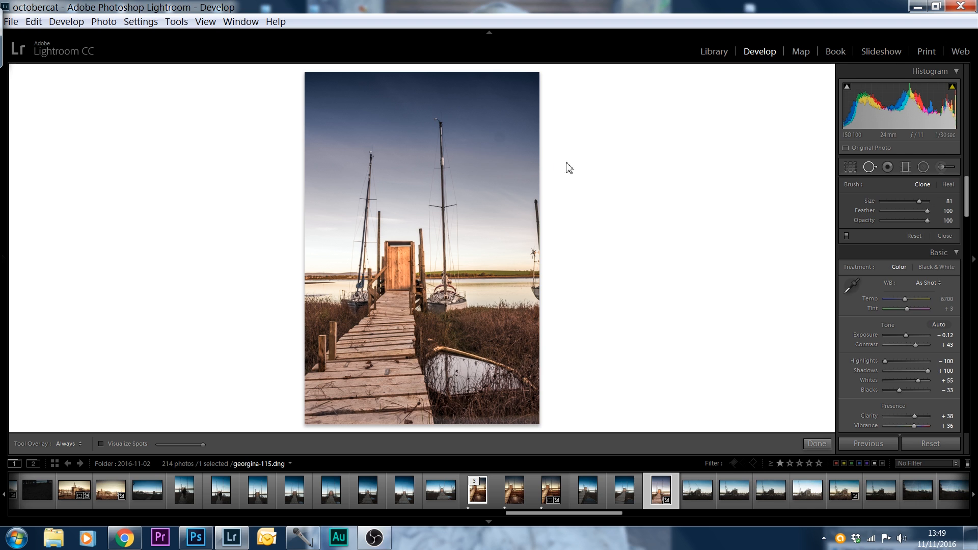
{"action": "left_click_drag", "start_coordinate": [920, 201], "coordinate": [917, 201]}
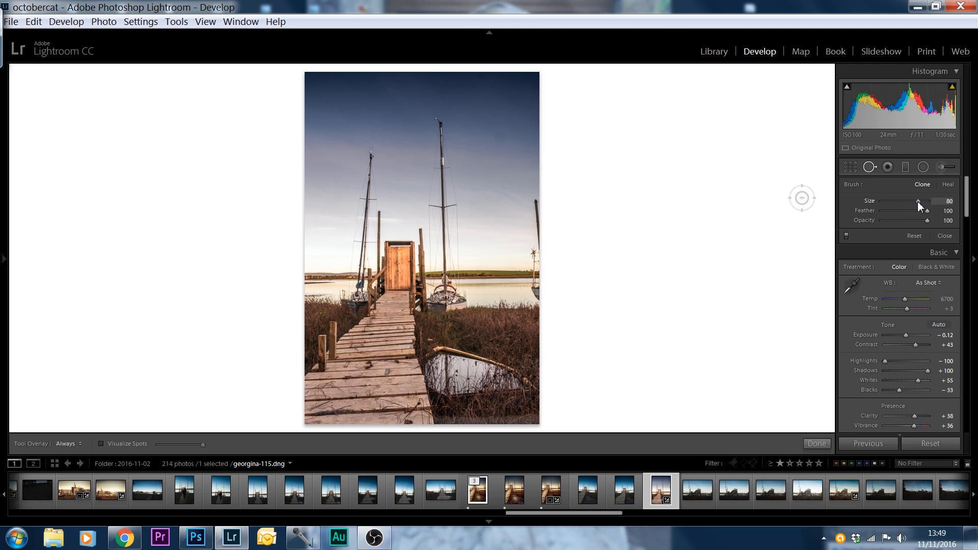
Clone out the dark spot in the sky beside the tall mast, repositioning the source area over clean sky
{"action": "left_click", "coordinate": [498, 138]}
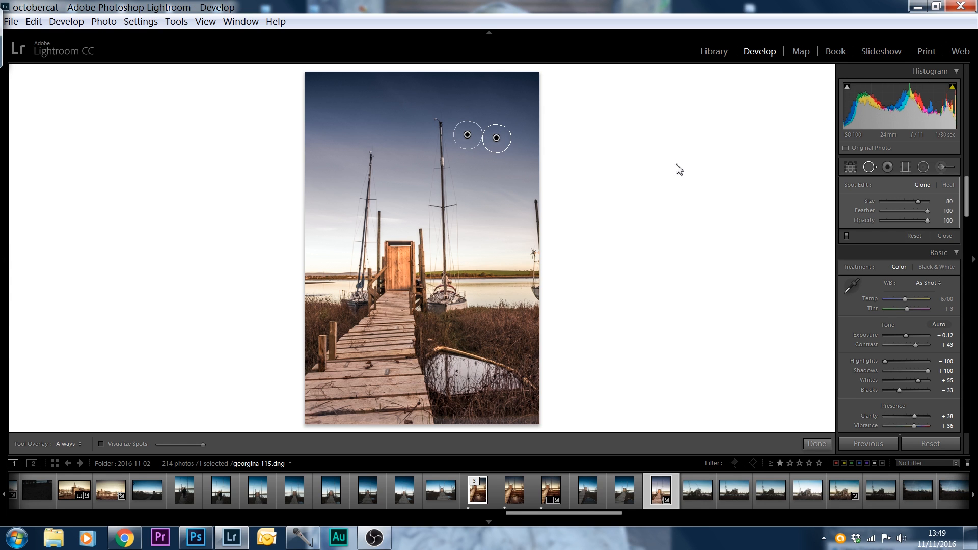
{"action": "mouse_move", "coordinate": [472, 148]}
{"action": "left_mouse_down"}
{"action": "mouse_move", "coordinate": [474, 159]}
{"action": "mouse_move", "coordinate": [471, 146]}
{"action": "mouse_move", "coordinate": [366, 151]}
{"action": "mouse_move", "coordinate": [343, 166]}
{"action": "mouse_move", "coordinate": [357, 142]}
{"action": "left_mouse_up"}
{"action": "left_click", "coordinate": [870, 168]}
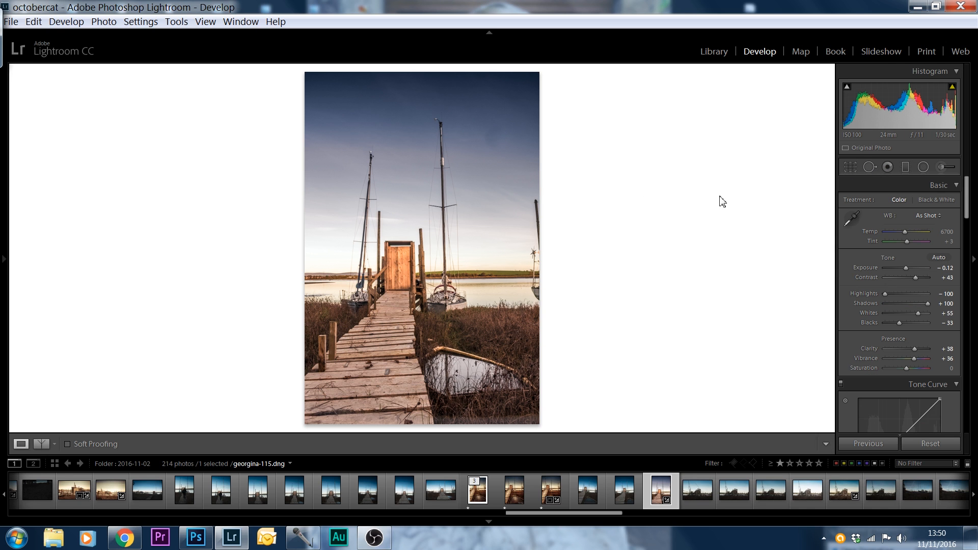
{"action": "left_click", "coordinate": [870, 167]}
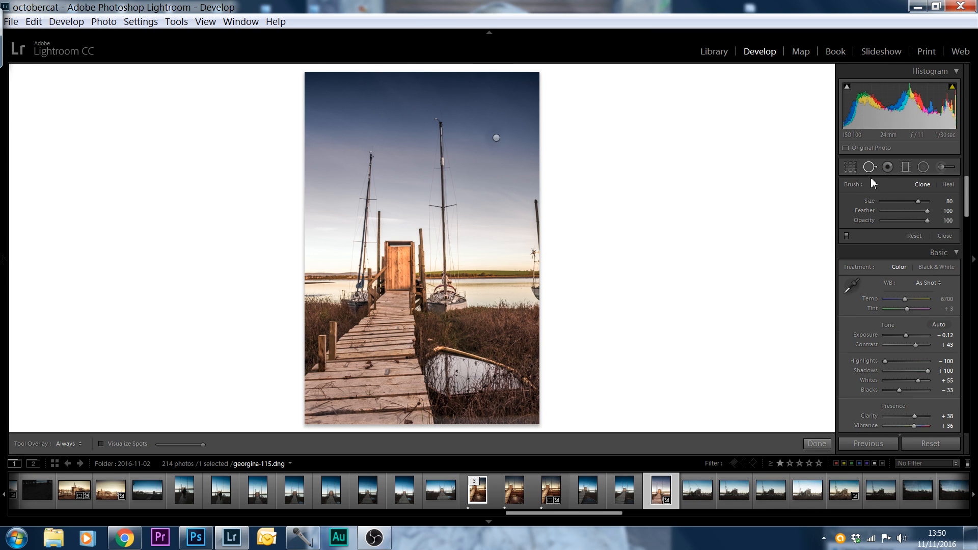
{"action": "left_click", "coordinate": [496, 138]}
{"action": "left_click_drag", "start_coordinate": [345, 133], "coordinate": [530, 153]}
{"action": "left_click", "coordinate": [870, 169]}
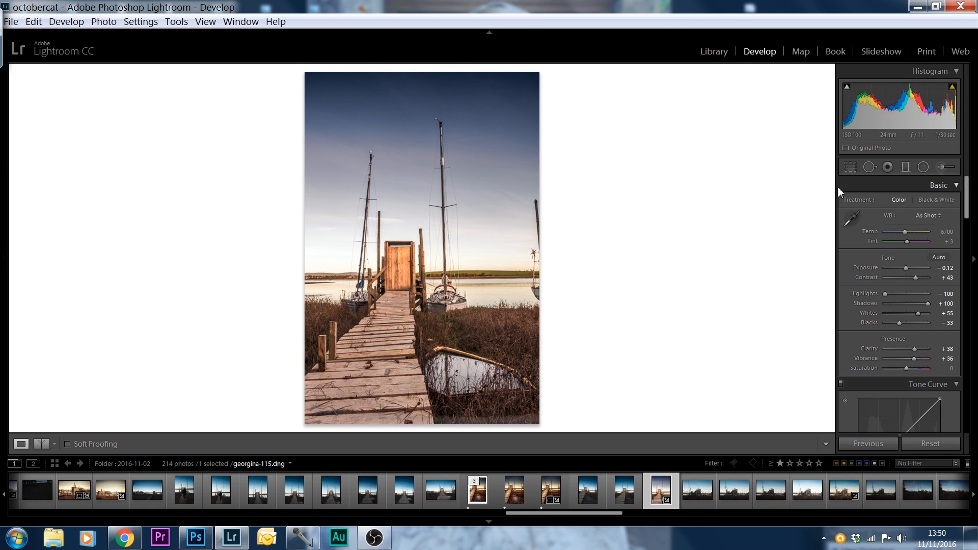
Darken the right, left and bottom edges of the photo with three graduated filters at Exposure -0.78
{"action": "left_click", "coordinate": [905, 168]}
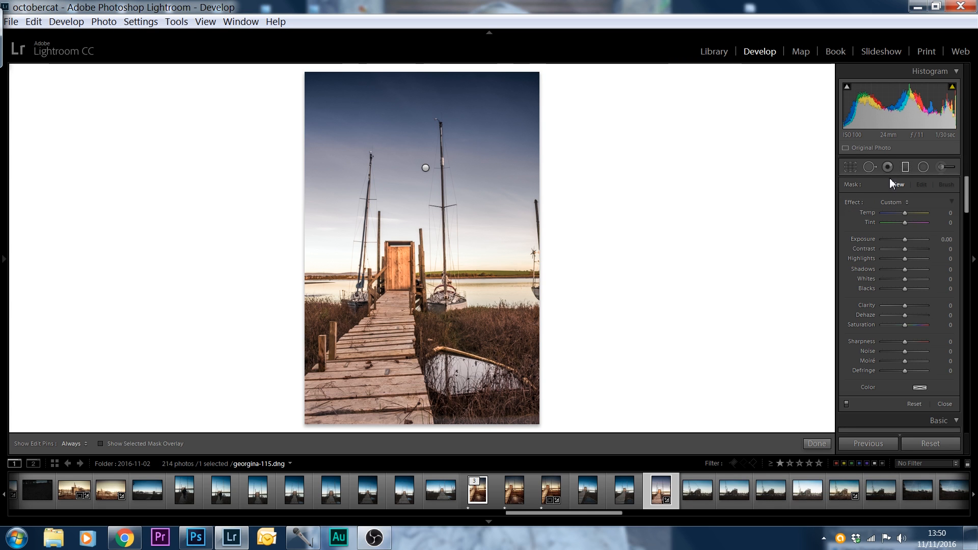
{"action": "left_click", "coordinate": [905, 165]}
{"action": "left_click", "coordinate": [906, 167]}
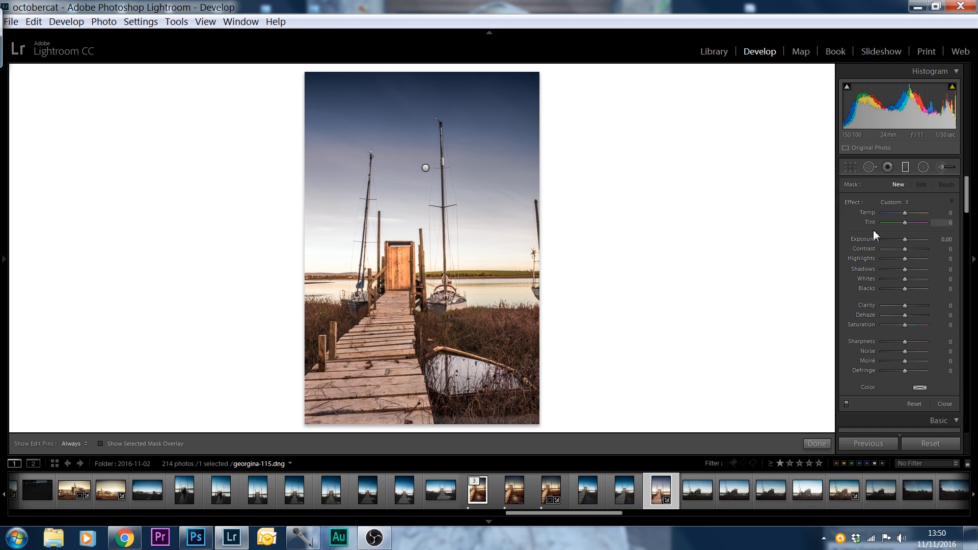
{"action": "left_click_drag", "start_coordinate": [604, 198], "coordinate": [450, 235]}
{"action": "left_click_drag", "start_coordinate": [904, 239], "coordinate": [898, 239]}
{"action": "left_click_drag", "start_coordinate": [247, 256], "coordinate": [449, 228]}
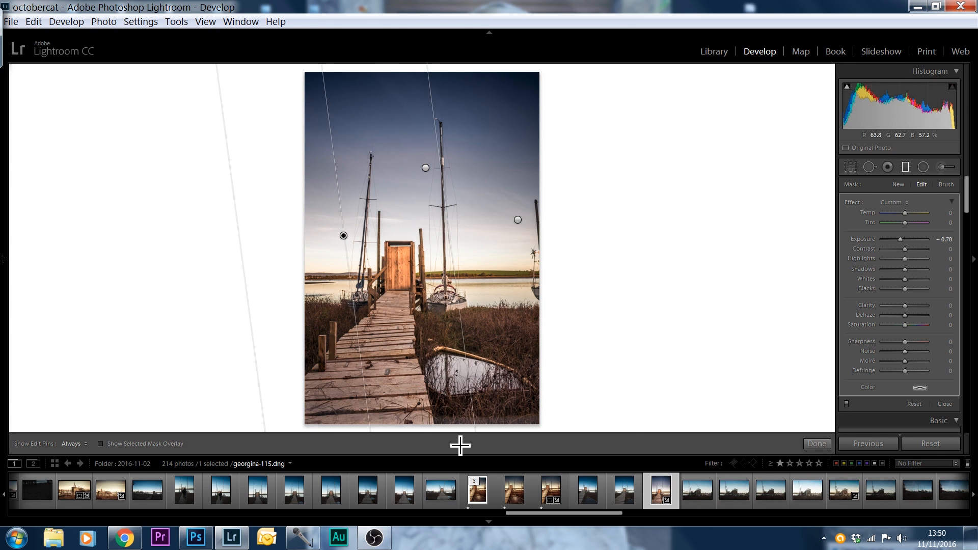
{"action": "left_click_drag", "start_coordinate": [443, 436], "coordinate": [421, 345]}
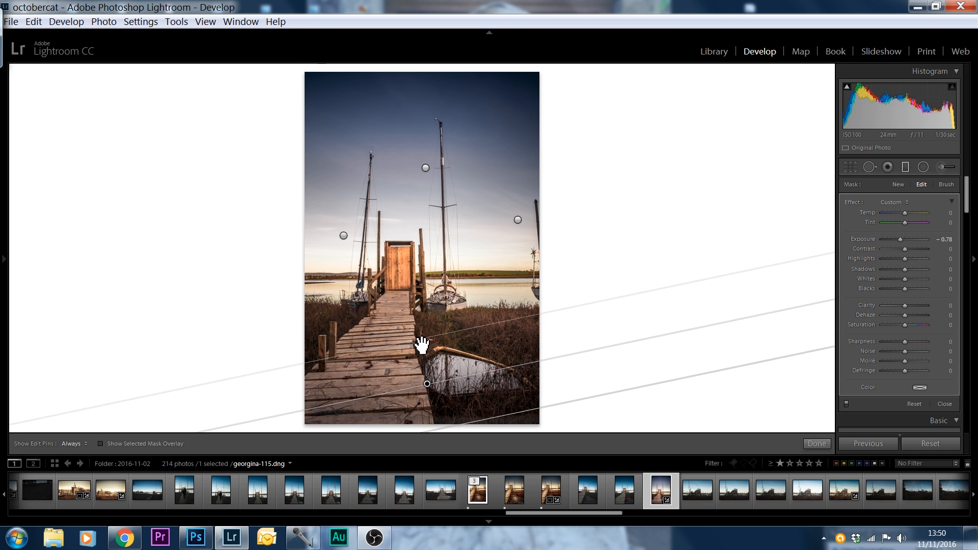
{"action": "left_click", "coordinate": [906, 168]}
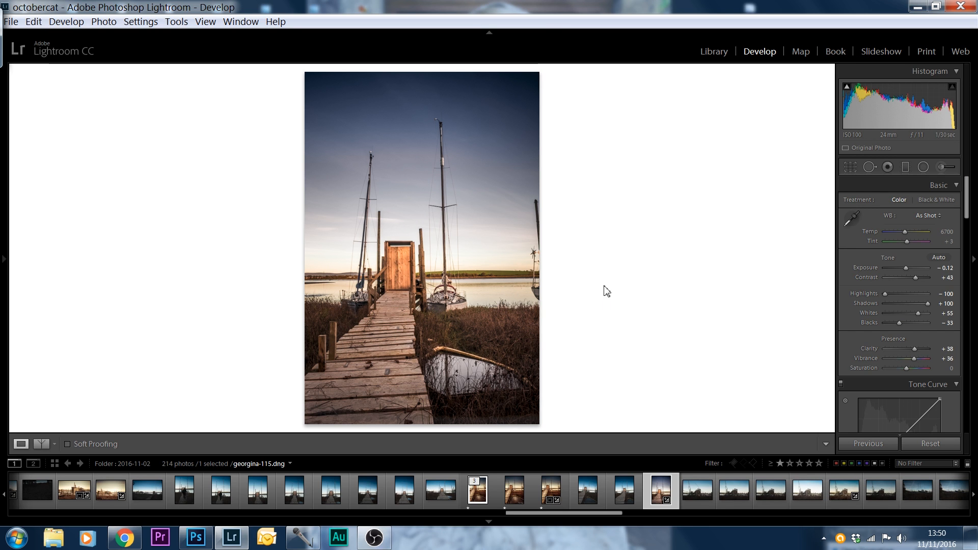
Straighten the photo's perspective with the Full Upright lens correction
{"action": "left_click_drag", "start_coordinate": [966, 206], "coordinate": [970, 362]}
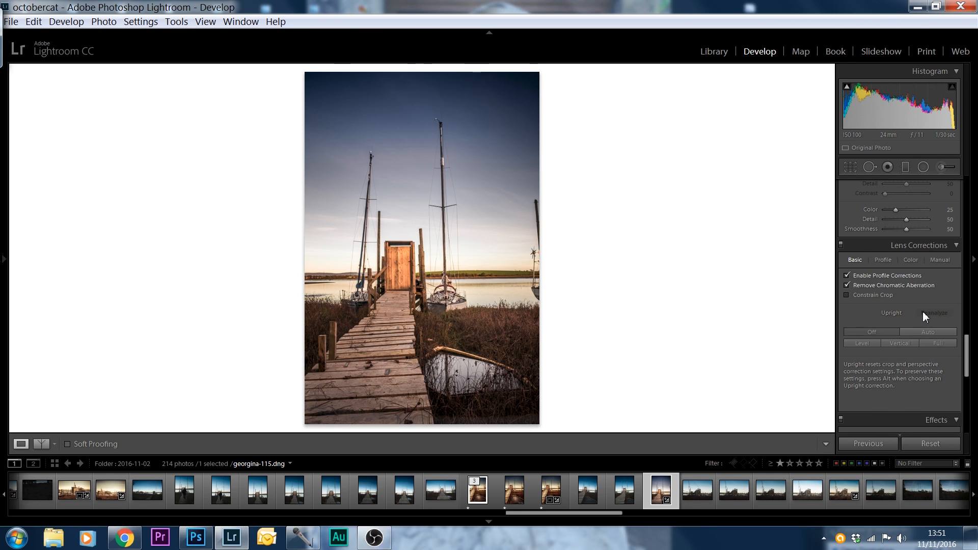
{"action": "left_click", "coordinate": [937, 344]}
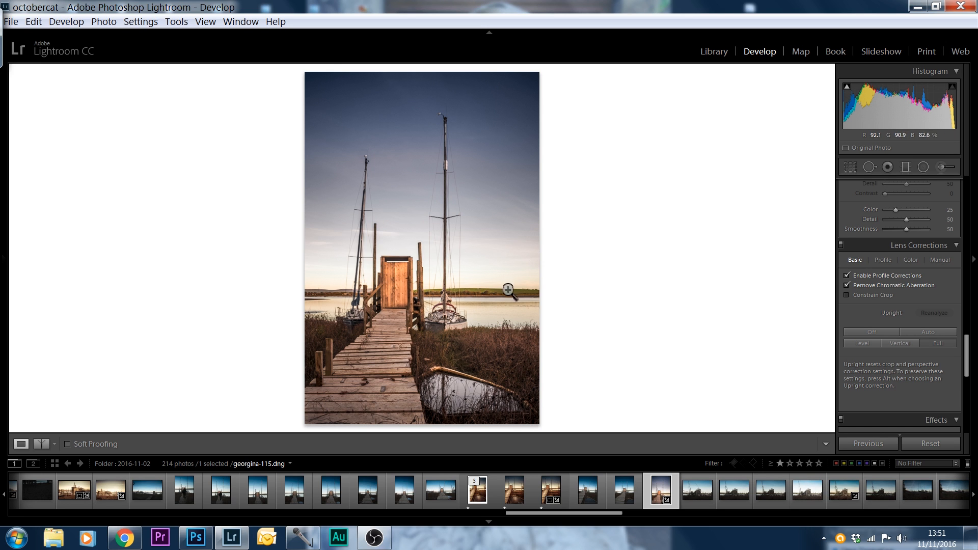
Warm the overall white balance by setting Temp to 8005
{"action": "left_click_drag", "start_coordinate": [966, 348], "coordinate": [956, 190]}
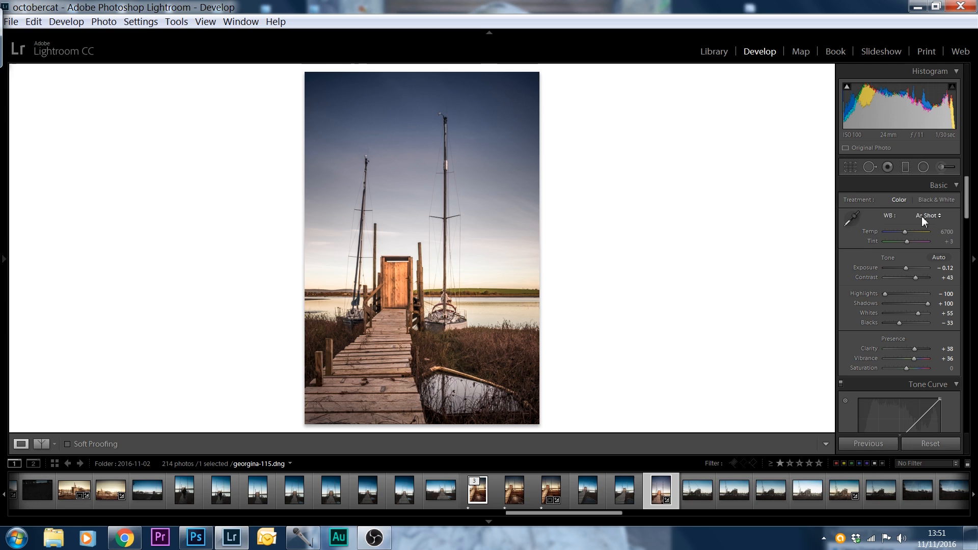
{"action": "left_click_drag", "start_coordinate": [905, 234], "coordinate": [911, 231]}
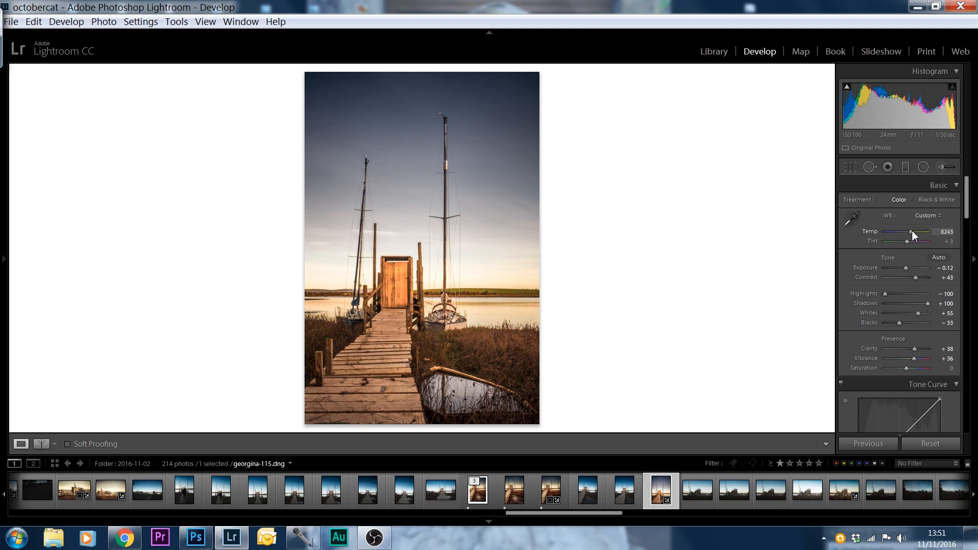
{"action": "scroll", "coordinate": [953, 214], "scroll_direction": "down", "scroll_amount": 6}
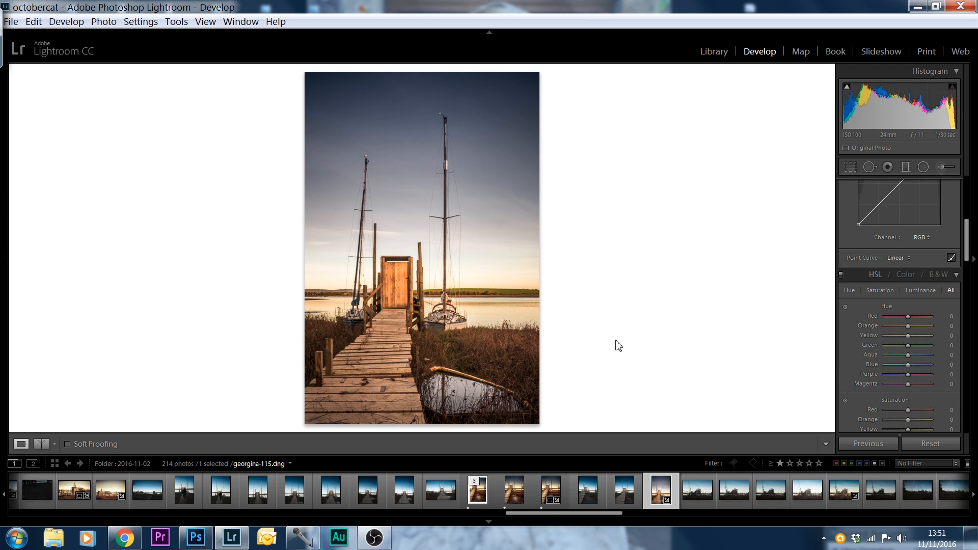
Draw a narrow, tilted radial filter with an inverted mask and feather 100 along the jetty's boards
{"action": "left_click", "coordinate": [922, 166]}
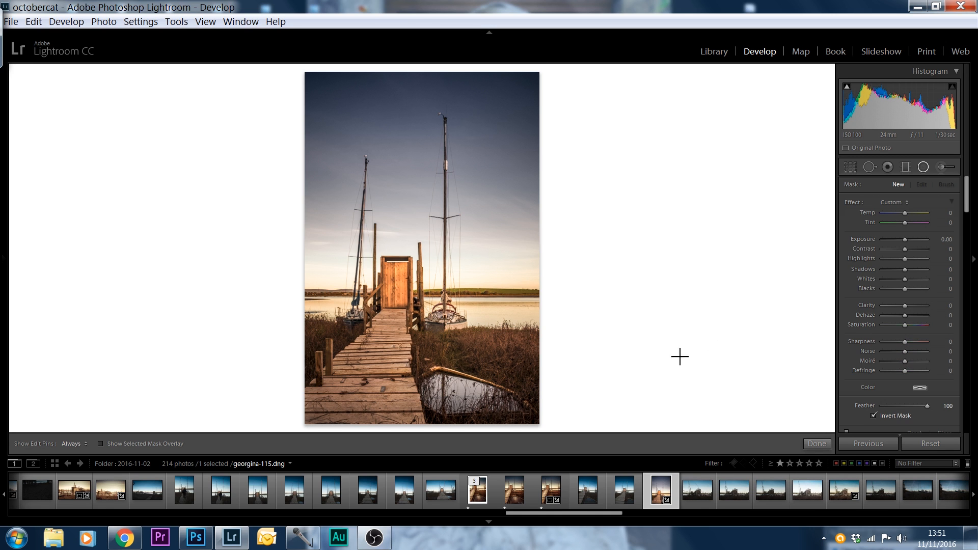
{"action": "mouse_move", "coordinate": [966, 194]}
{"action": "left_mouse_down"}
{"action": "mouse_move", "coordinate": [968, 224]}
{"action": "mouse_move", "coordinate": [968, 188]}
{"action": "left_mouse_up"}
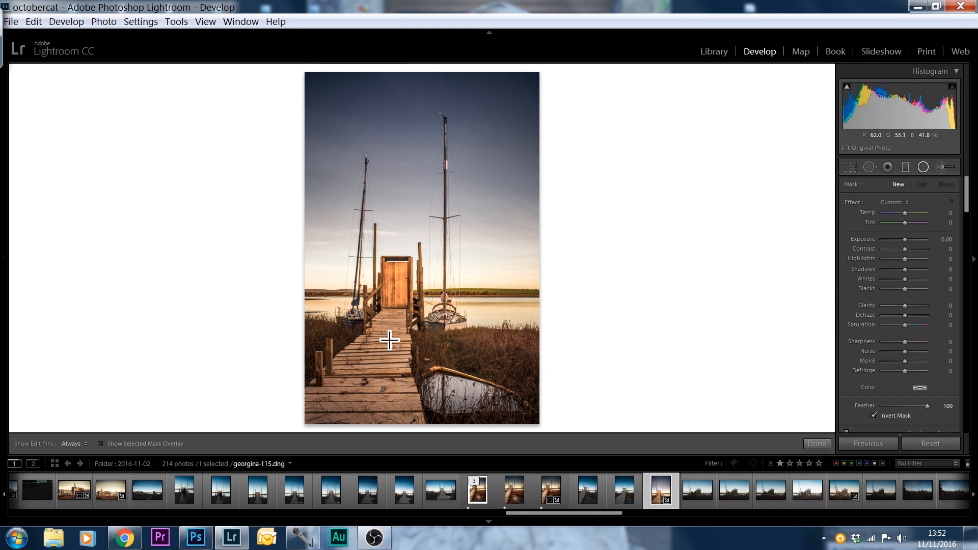
{"action": "left_click_drag", "start_coordinate": [388, 314], "coordinate": [361, 408]}
{"action": "left_click_drag", "start_coordinate": [399, 371], "coordinate": [377, 399]}
{"action": "left_click_drag", "start_coordinate": [370, 247], "coordinate": [404, 258]}
{"action": "left_click_drag", "start_coordinate": [336, 328], "coordinate": [377, 403]}
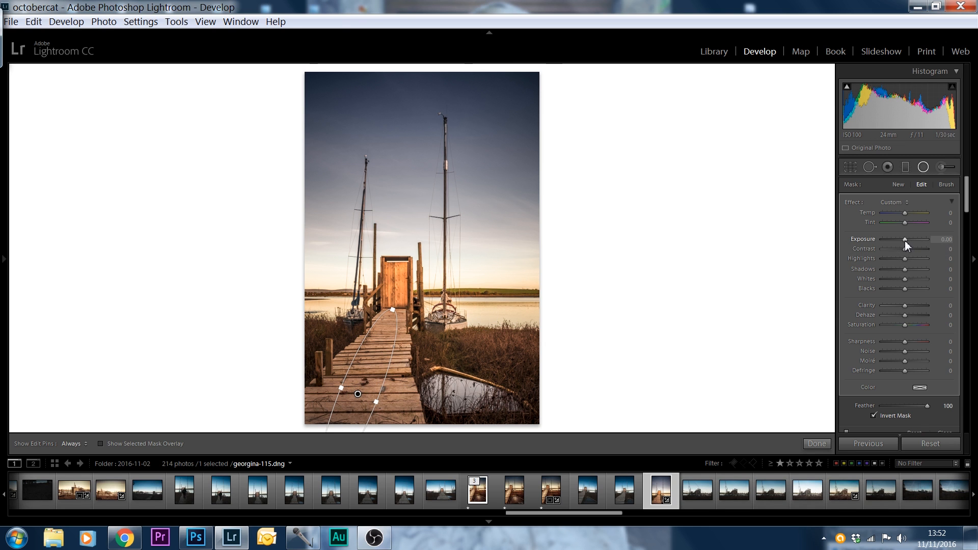
Brighten the jetty's radial filter with Exposure 0.78, Clarity 36 and Temp 8
{"action": "left_click_drag", "start_coordinate": [903, 239], "coordinate": [906, 240]}
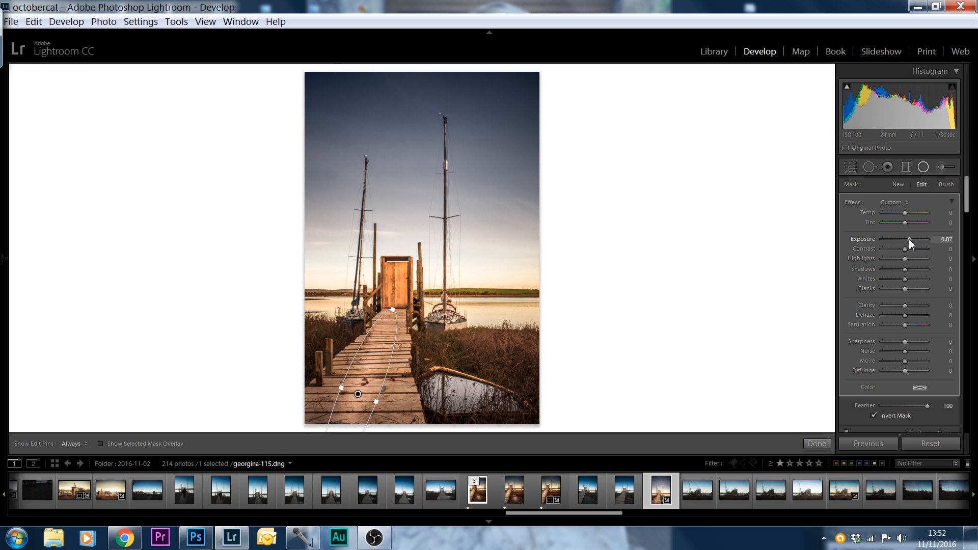
{"action": "left_click_drag", "start_coordinate": [909, 240], "coordinate": [908, 240]}
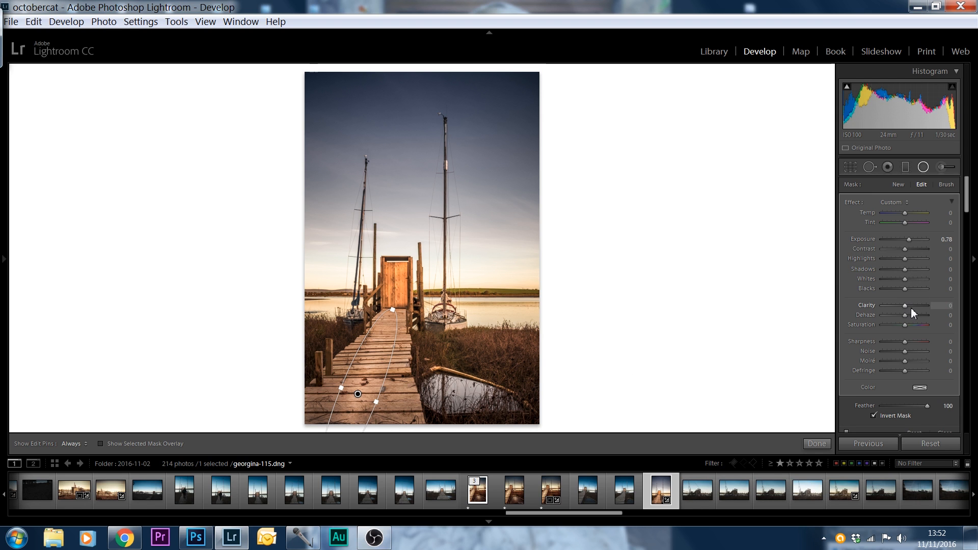
{"action": "left_click_drag", "start_coordinate": [912, 306], "coordinate": [913, 306]}
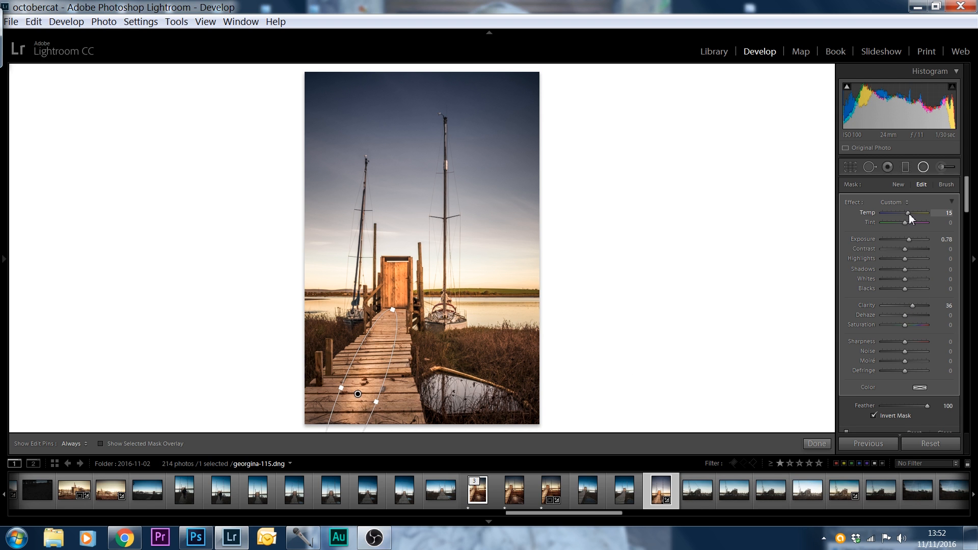
{"action": "left_click_drag", "start_coordinate": [909, 213], "coordinate": [907, 213]}
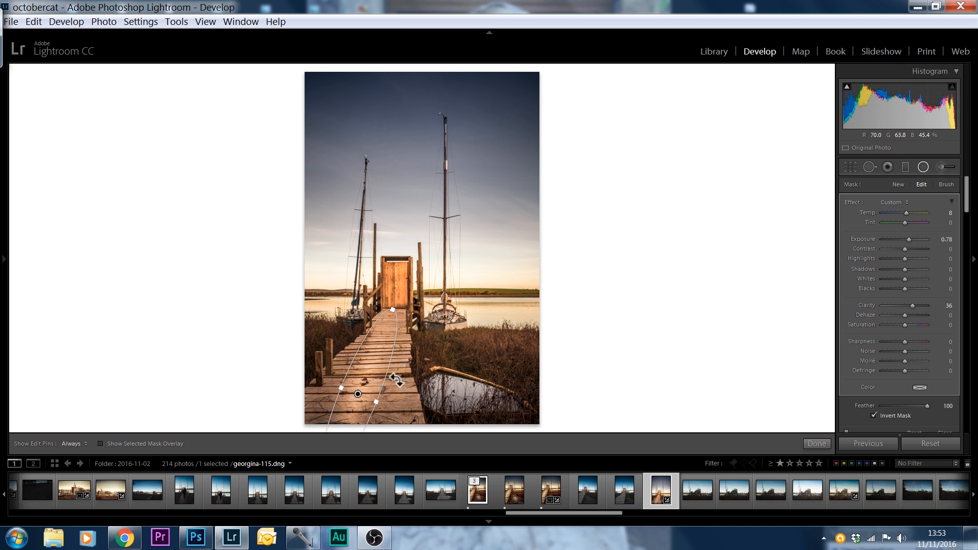
Add radial filters over the sunken boat, the water and the grass on both sides of the jetty, raising Clarity to 54 and varying Exposure
{"action": "mouse_move", "coordinate": [455, 393]}
{"action": "left_mouse_down"}
{"action": "mouse_move", "coordinate": [477, 415]}
{"action": "mouse_move", "coordinate": [495, 410]}
{"action": "left_mouse_up"}
{"action": "left_click_drag", "start_coordinate": [912, 305], "coordinate": [916, 305]}
{"action": "mouse_move", "coordinate": [489, 349]}
{"action": "left_mouse_down"}
{"action": "mouse_move", "coordinate": [531, 370]}
{"action": "mouse_move", "coordinate": [561, 343]}
{"action": "left_mouse_up"}
{"action": "left_click_drag", "start_coordinate": [908, 239], "coordinate": [903, 239]}
{"action": "left_click_drag", "start_coordinate": [503, 317], "coordinate": [535, 325]}
{"action": "left_click_drag", "start_coordinate": [418, 344], "coordinate": [451, 359]}
{"action": "left_click_drag", "start_coordinate": [903, 239], "coordinate": [910, 241]}
{"action": "left_click_drag", "start_coordinate": [328, 332], "coordinate": [347, 346]}
Add a radial filter over the wooden door with Temp 29, Tint 31 and Exposure -0.32
{"action": "left_click_drag", "start_coordinate": [394, 279], "coordinate": [411, 313]}
{"action": "left_click_drag", "start_coordinate": [910, 239], "coordinate": [903, 240]}
{"action": "left_click_drag", "start_coordinate": [919, 213], "coordinate": [912, 215]}
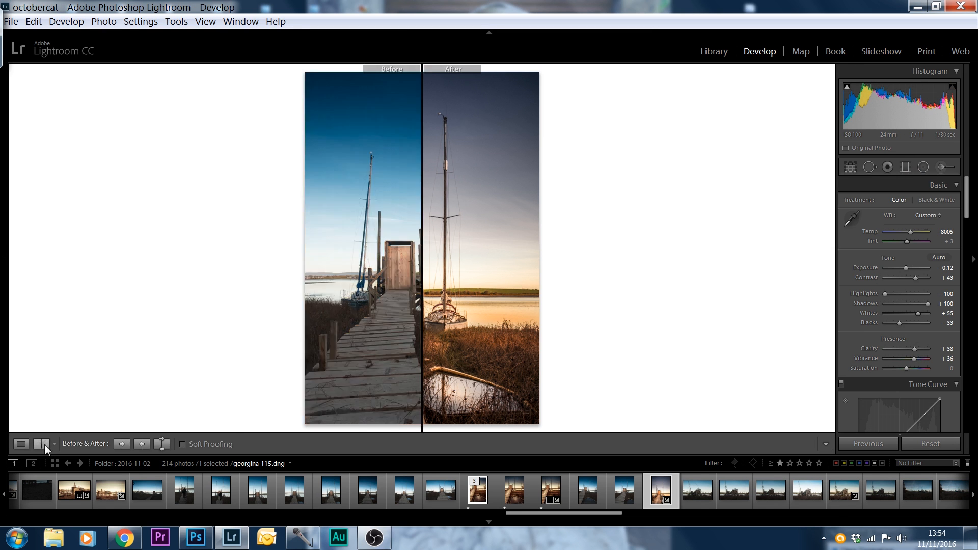
Review the photo with the radial filter pins shown and hidden
{"action": "left_click", "coordinate": [38, 442]}
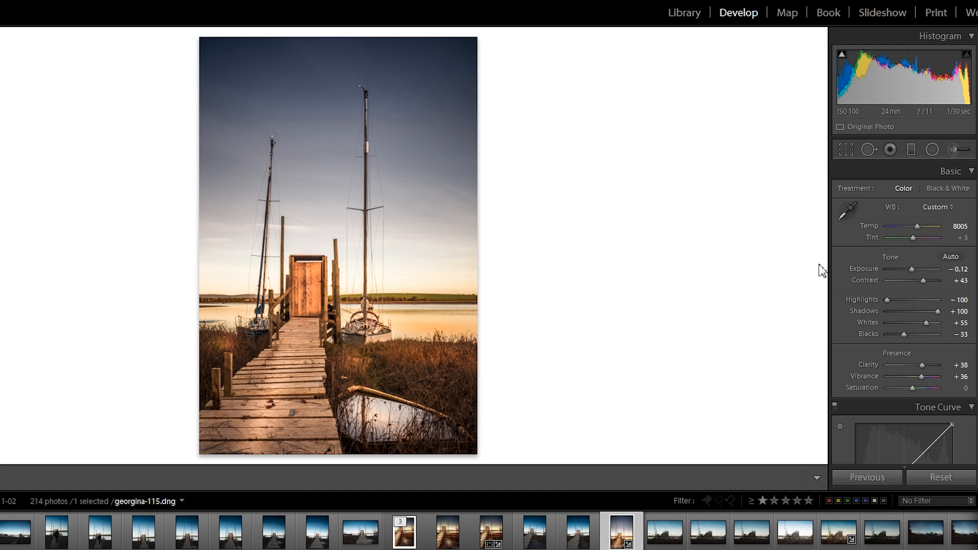
{"action": "left_click", "coordinate": [931, 149]}
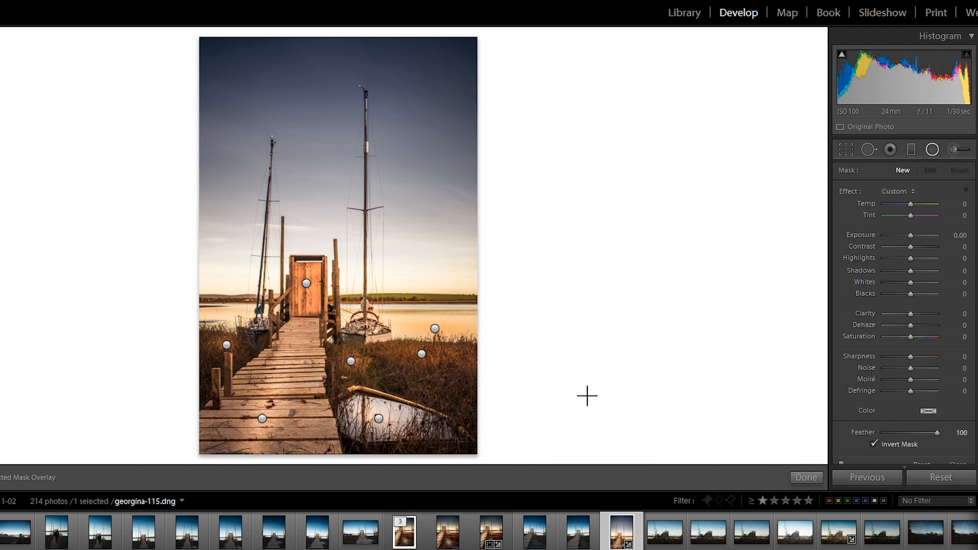
{"action": "left_click", "coordinate": [931, 148]}
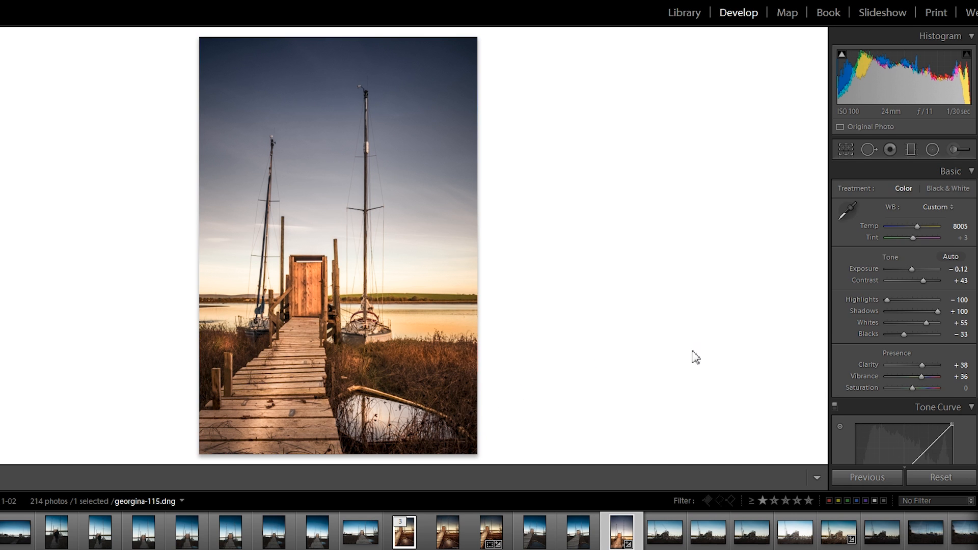
Reduce the photo's noise by setting the noise reduction Luminance to 10
{"action": "scroll", "coordinate": [904, 306], "scroll_direction": "down", "scroll_amount": 15}
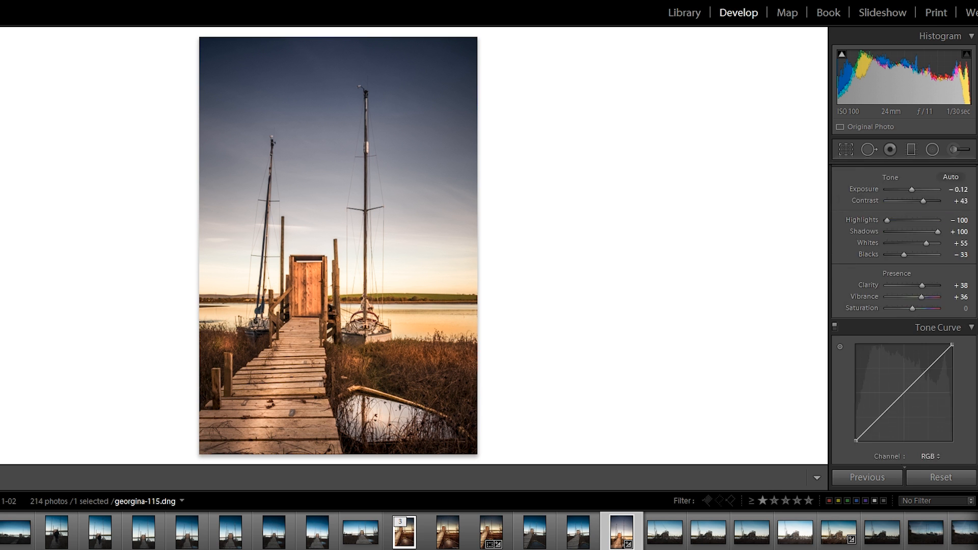
{"action": "scroll", "coordinate": [904, 305], "scroll_direction": "down", "scroll_amount": 4}
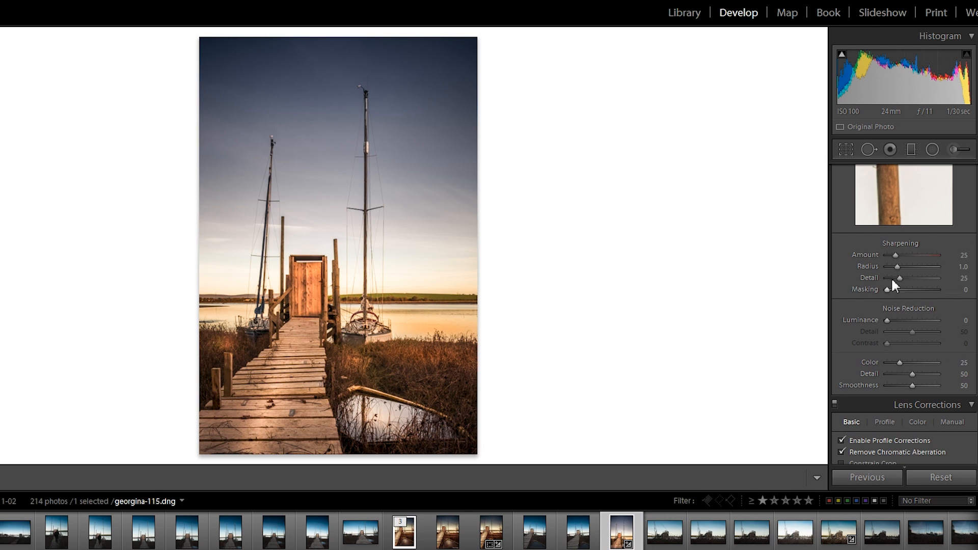
{"action": "left_click_drag", "start_coordinate": [886, 324], "coordinate": [891, 323]}
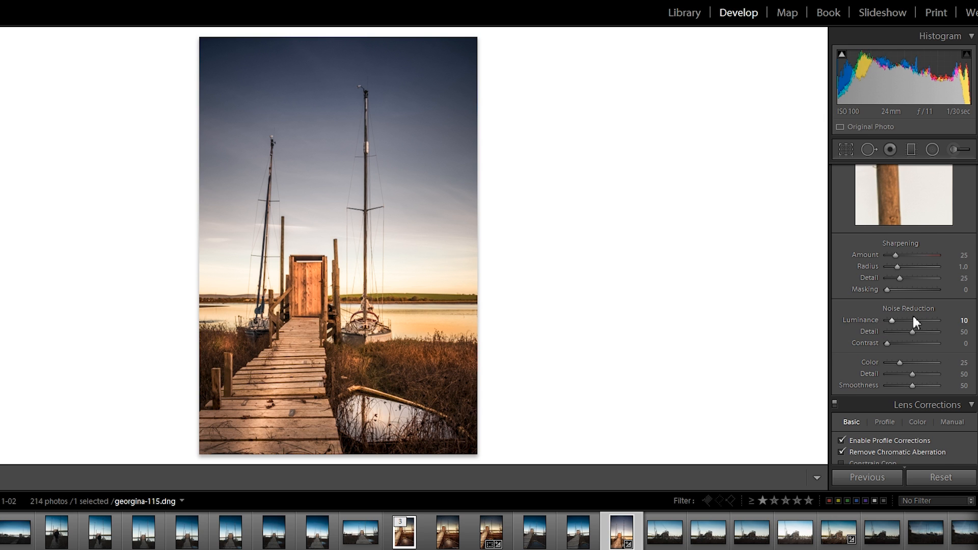
Sharpen the photo with an Amount of 80 and limit it to edges with Masking 51
{"action": "left_click_drag", "start_coordinate": [897, 256], "coordinate": [897, 257]}
{"action": "left_click_drag", "start_coordinate": [895, 254], "coordinate": [894, 255]}
{"action": "left_click_drag", "start_coordinate": [895, 255], "coordinate": [914, 255]}
{"action": "left_click", "coordinate": [886, 289], "text": "alt"}
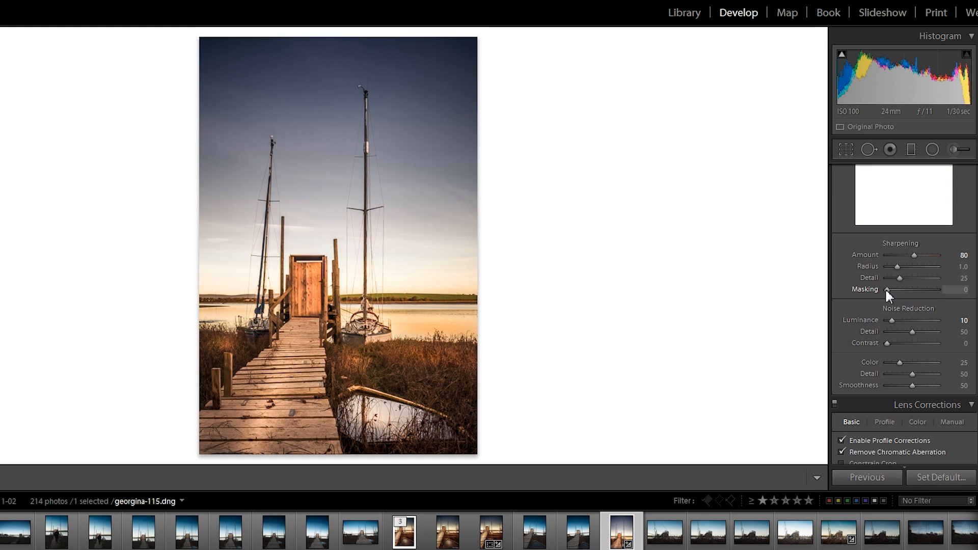
{"action": "left_click_drag", "start_coordinate": [885, 289], "coordinate": [913, 293]}
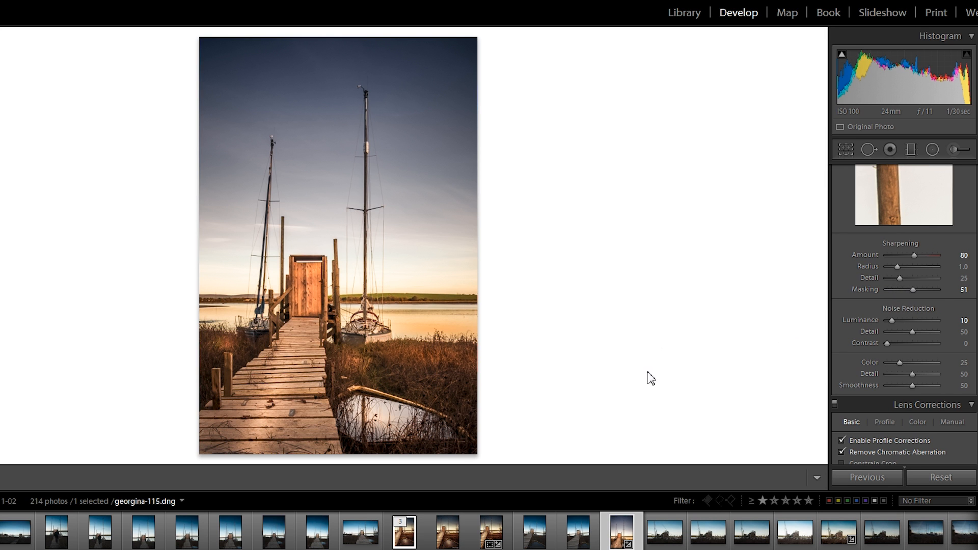
{"action": "scroll", "coordinate": [901, 321], "scroll_direction": "down", "scroll_amount": 2}
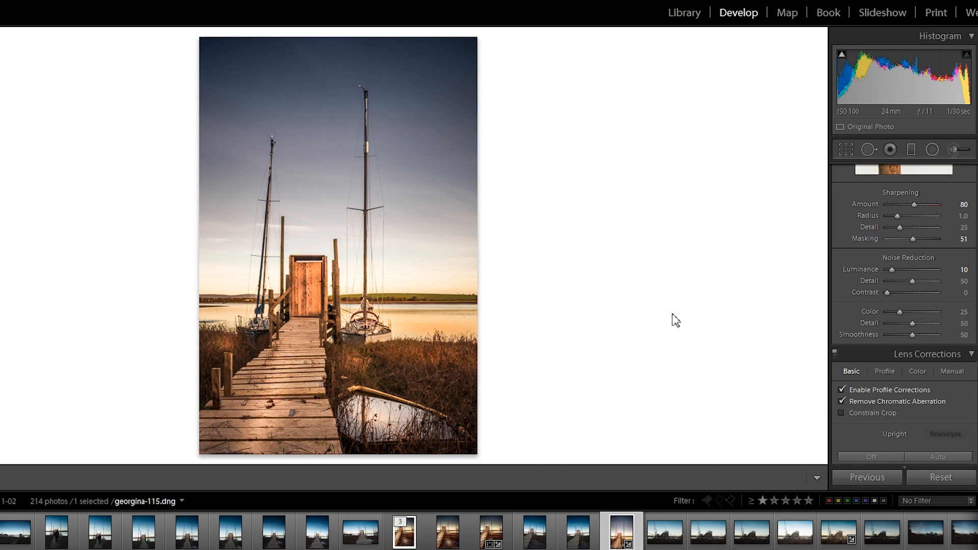